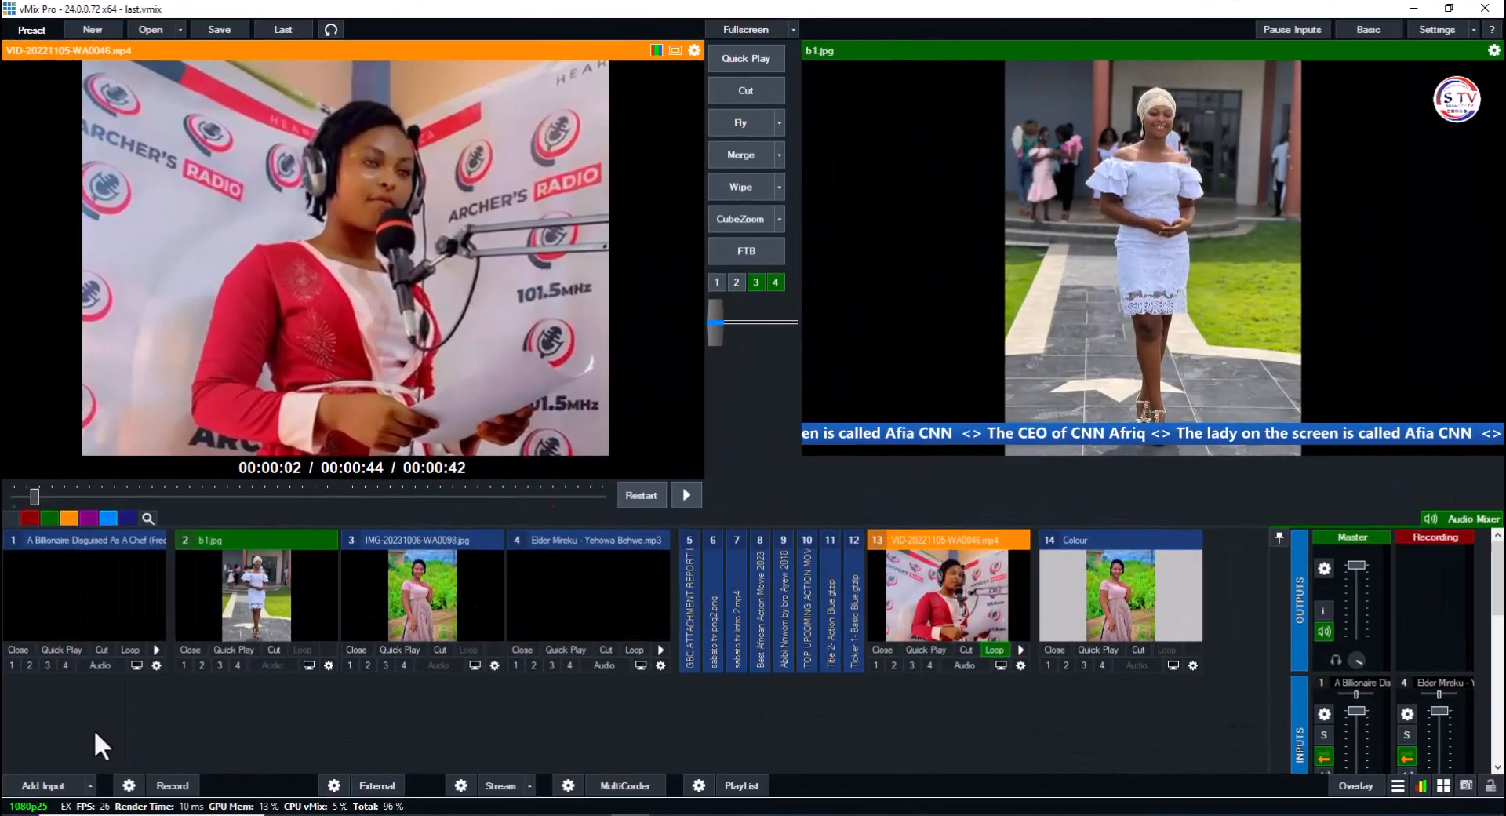
- Add the GT Timer title "Timer Right Red" as a new input number 15
left_click(43, 786)
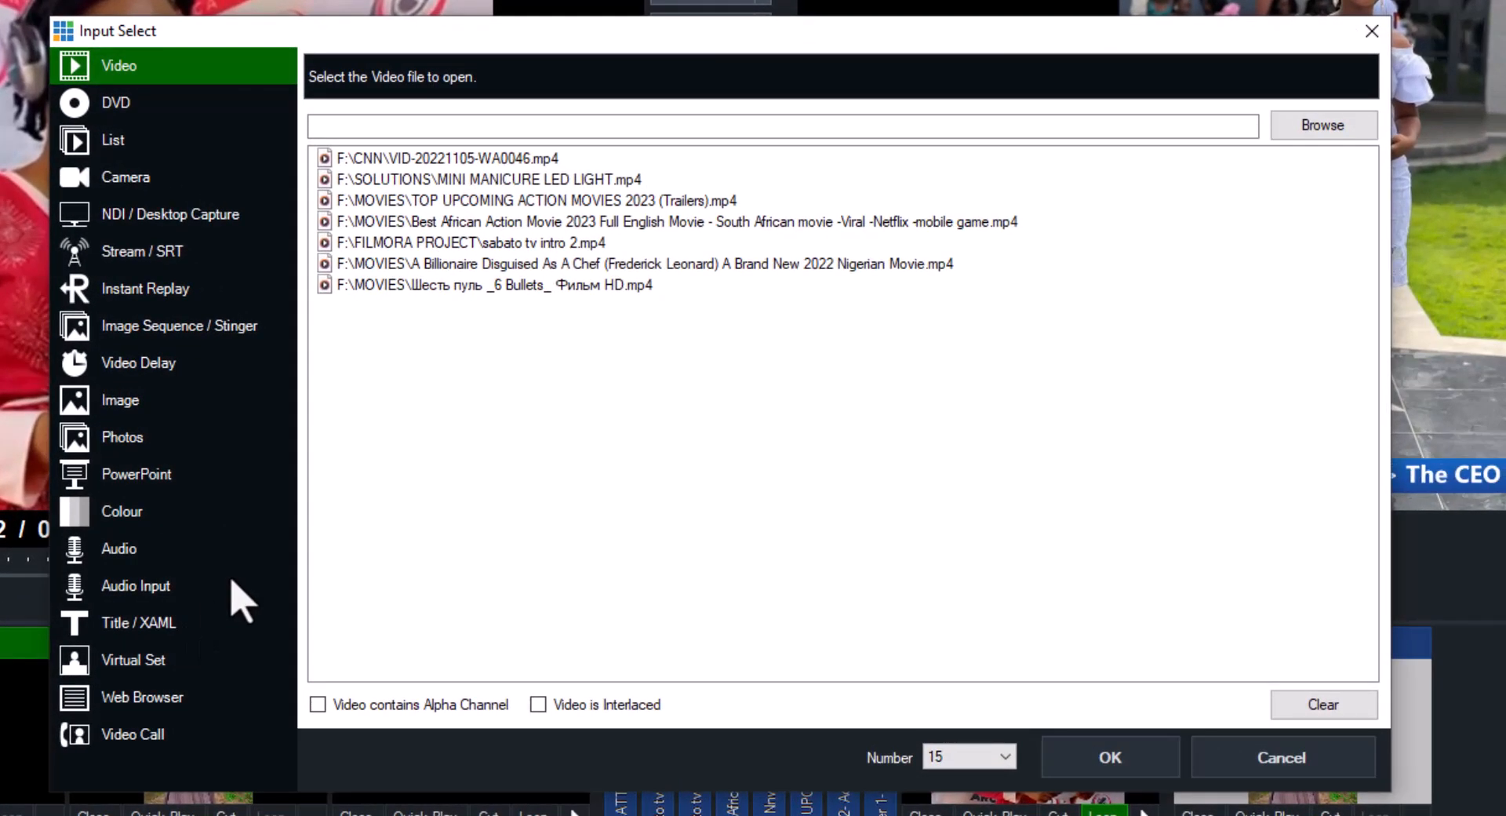
left_click(233, 622)
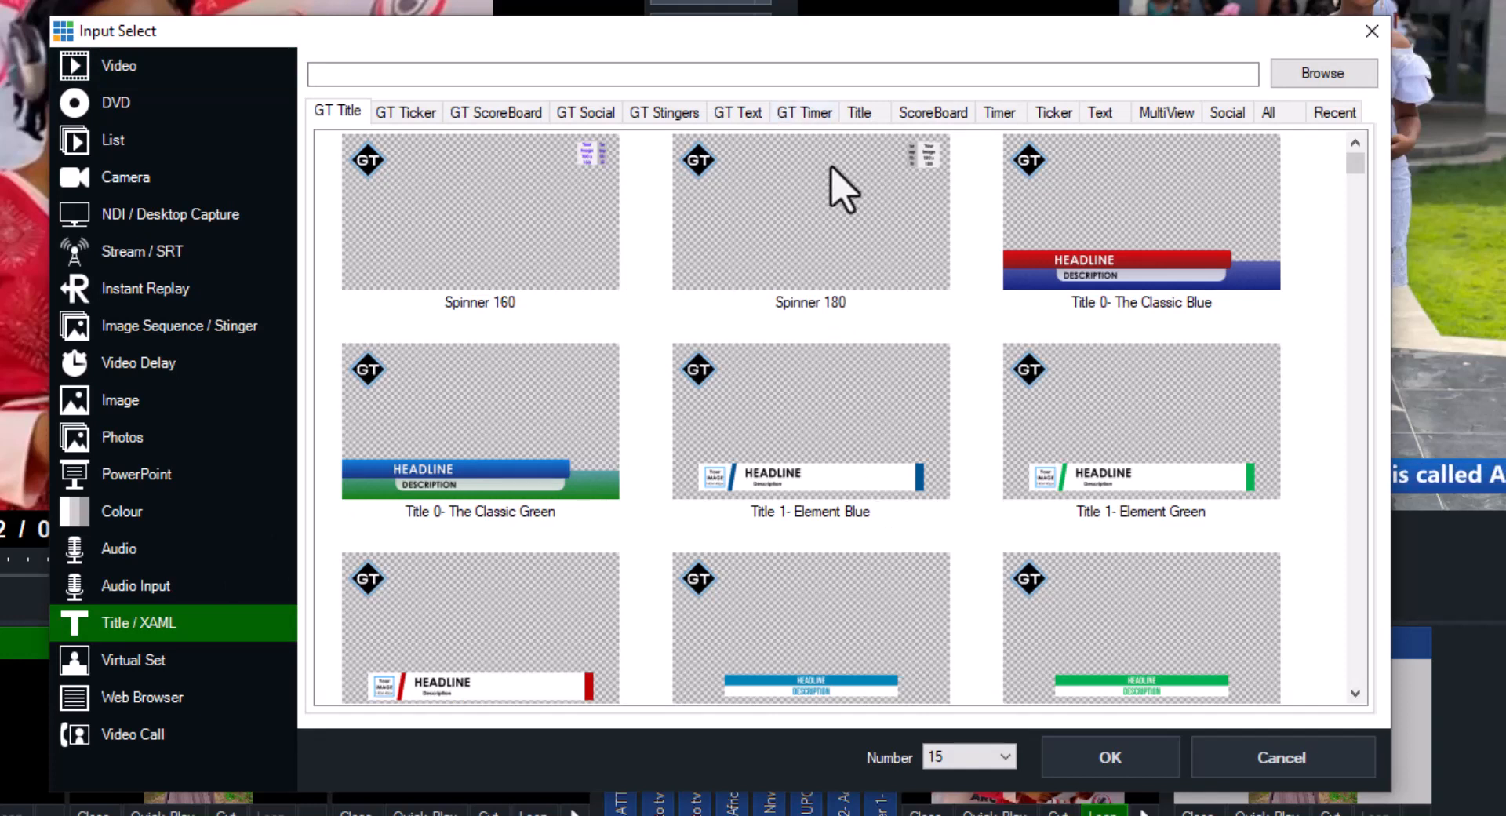
left_click(801, 112)
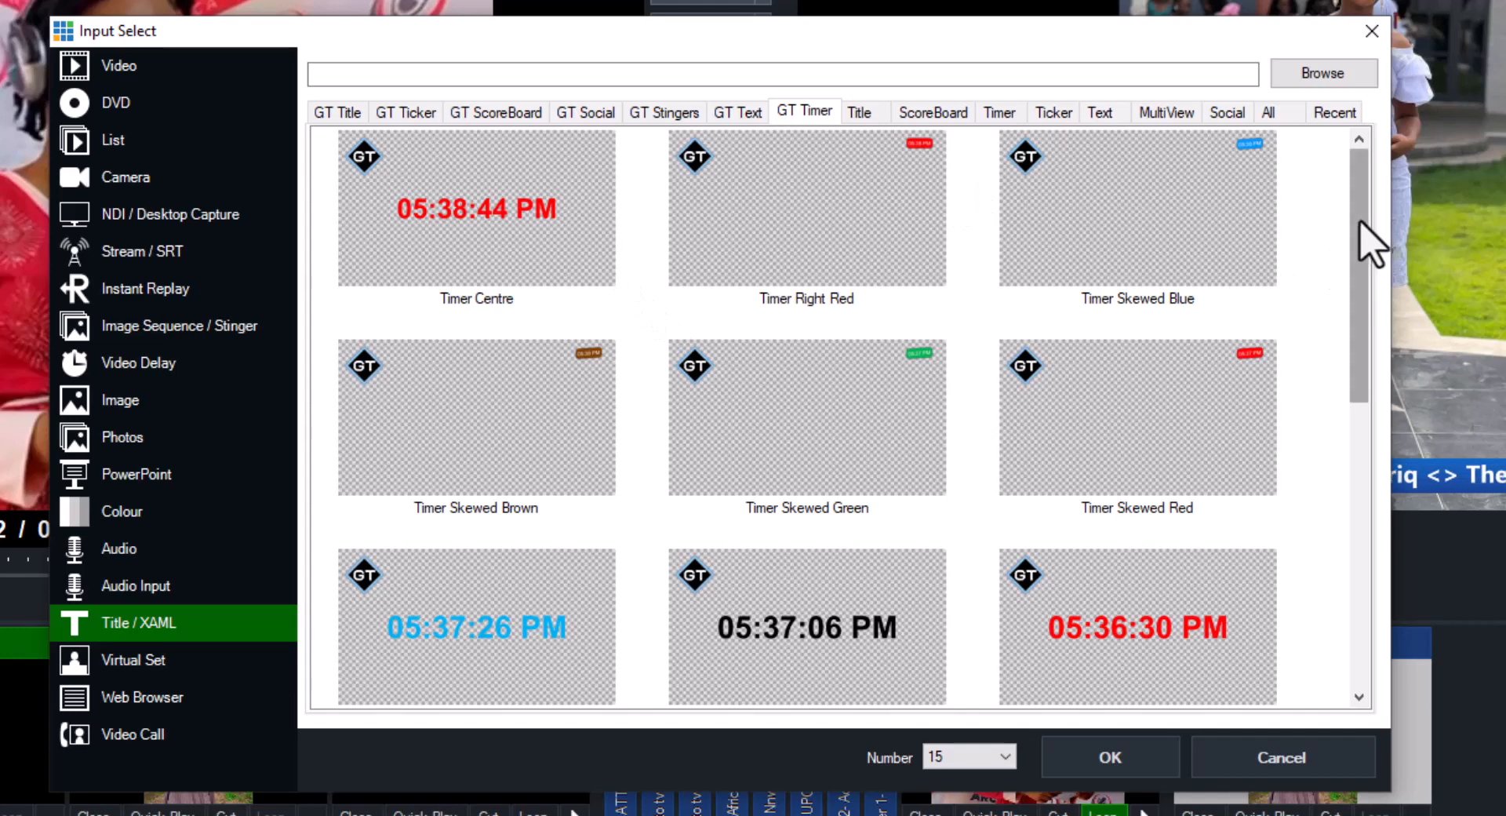
left_click_drag(1358, 235, 1343, 396)
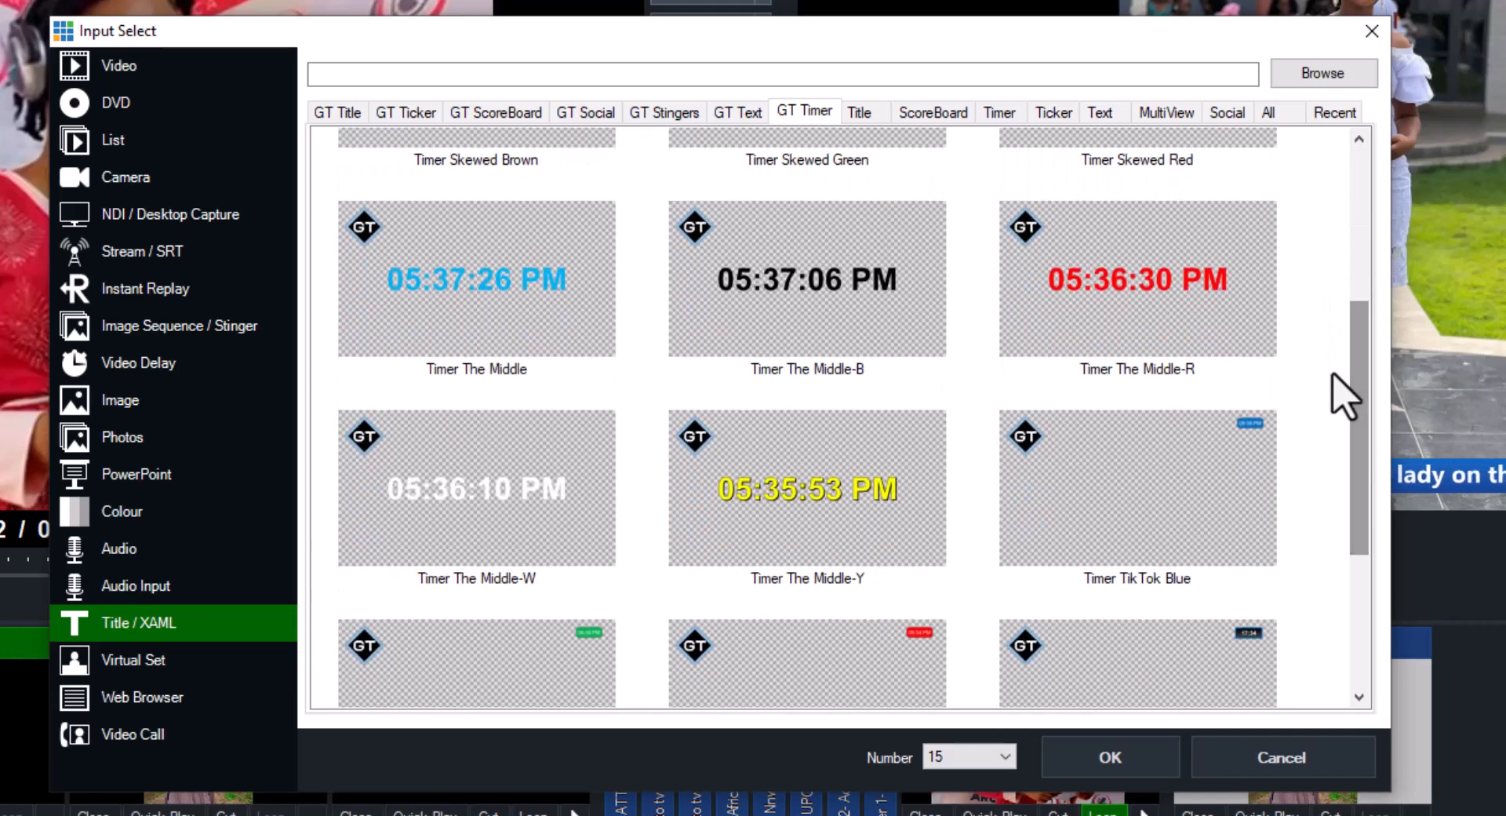
scroll(1161, 506, "up", 4)
left_click(839, 240)
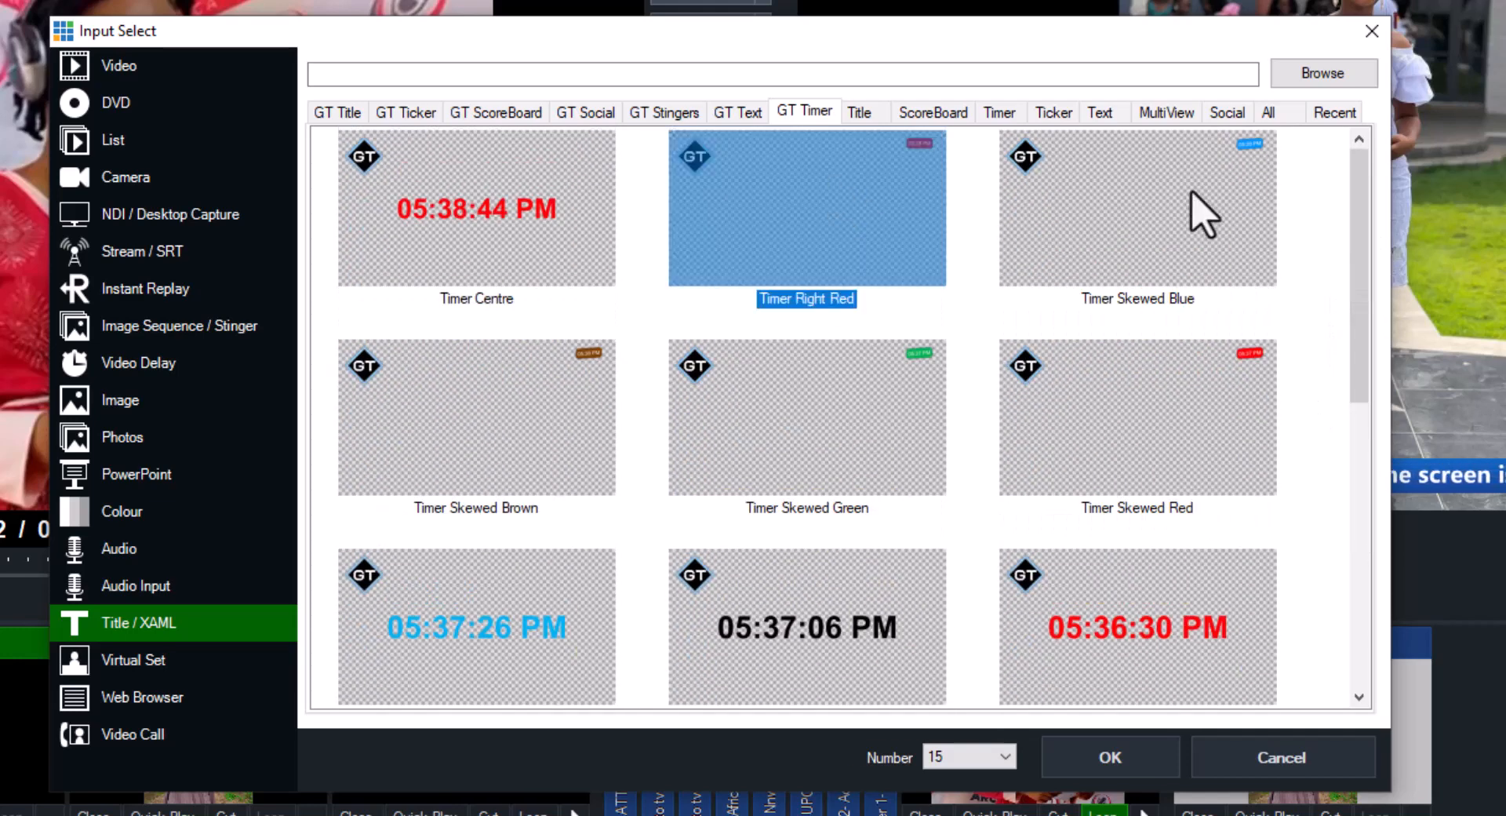
left_click(1224, 181)
left_click(937, 174)
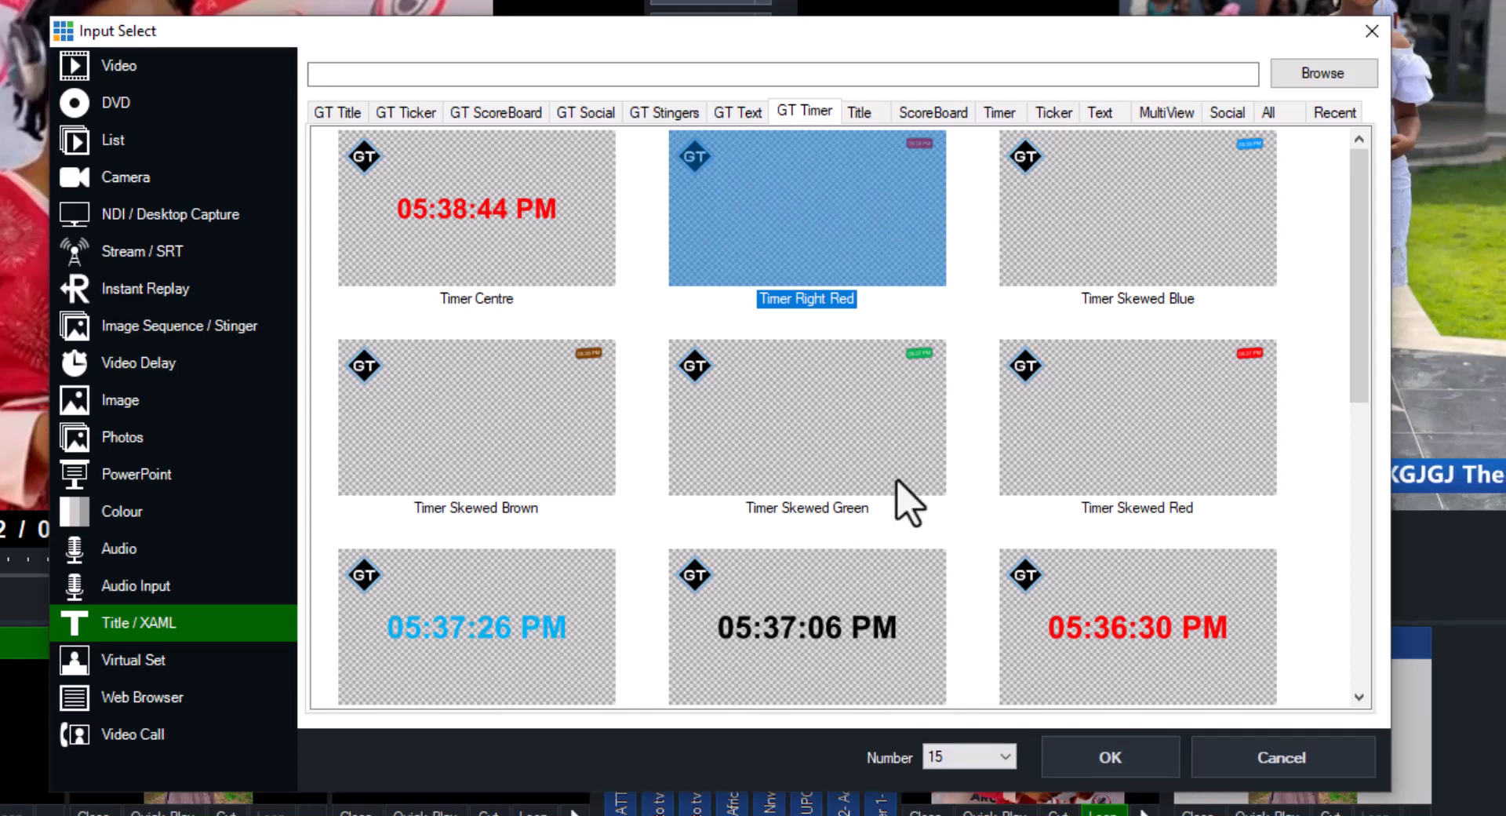
left_click(1124, 772)
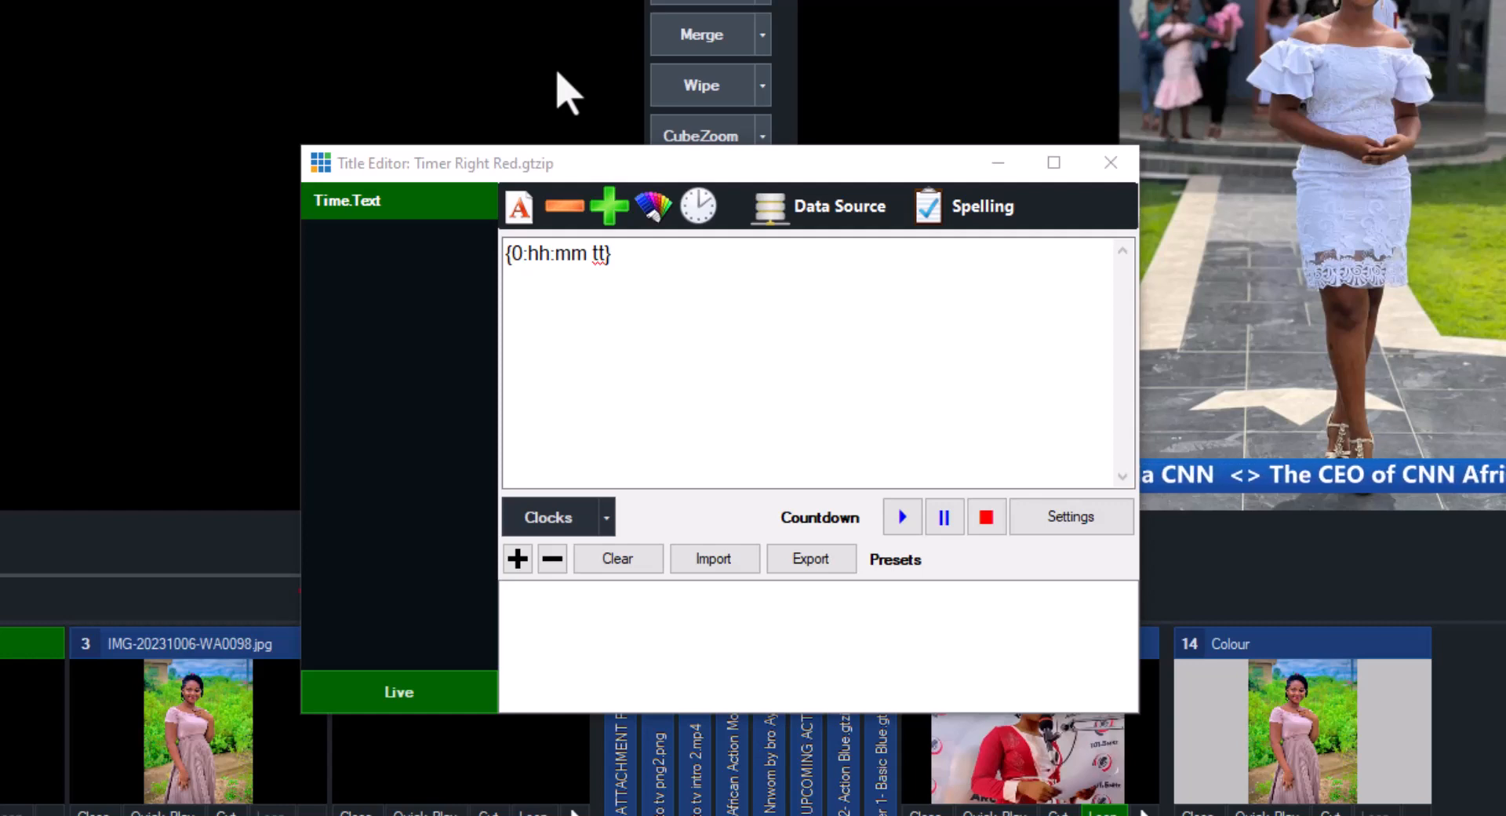
- Remove the AM/PM part from the timer's time format so it reads {0:hh:mm}, and close the title editor
left_click(633, 265)
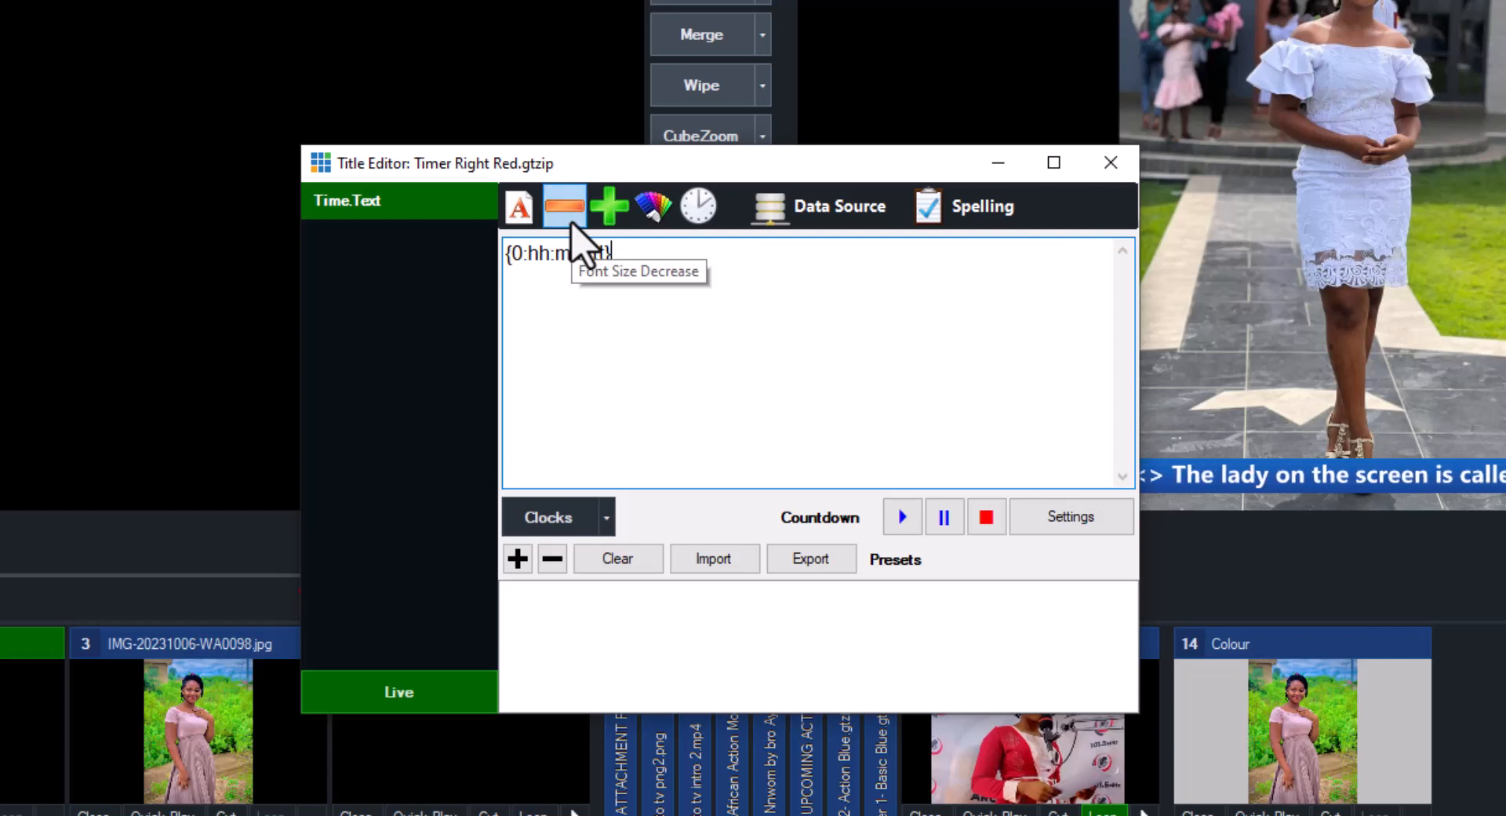
left_click_drag(524, 255, 503, 256)
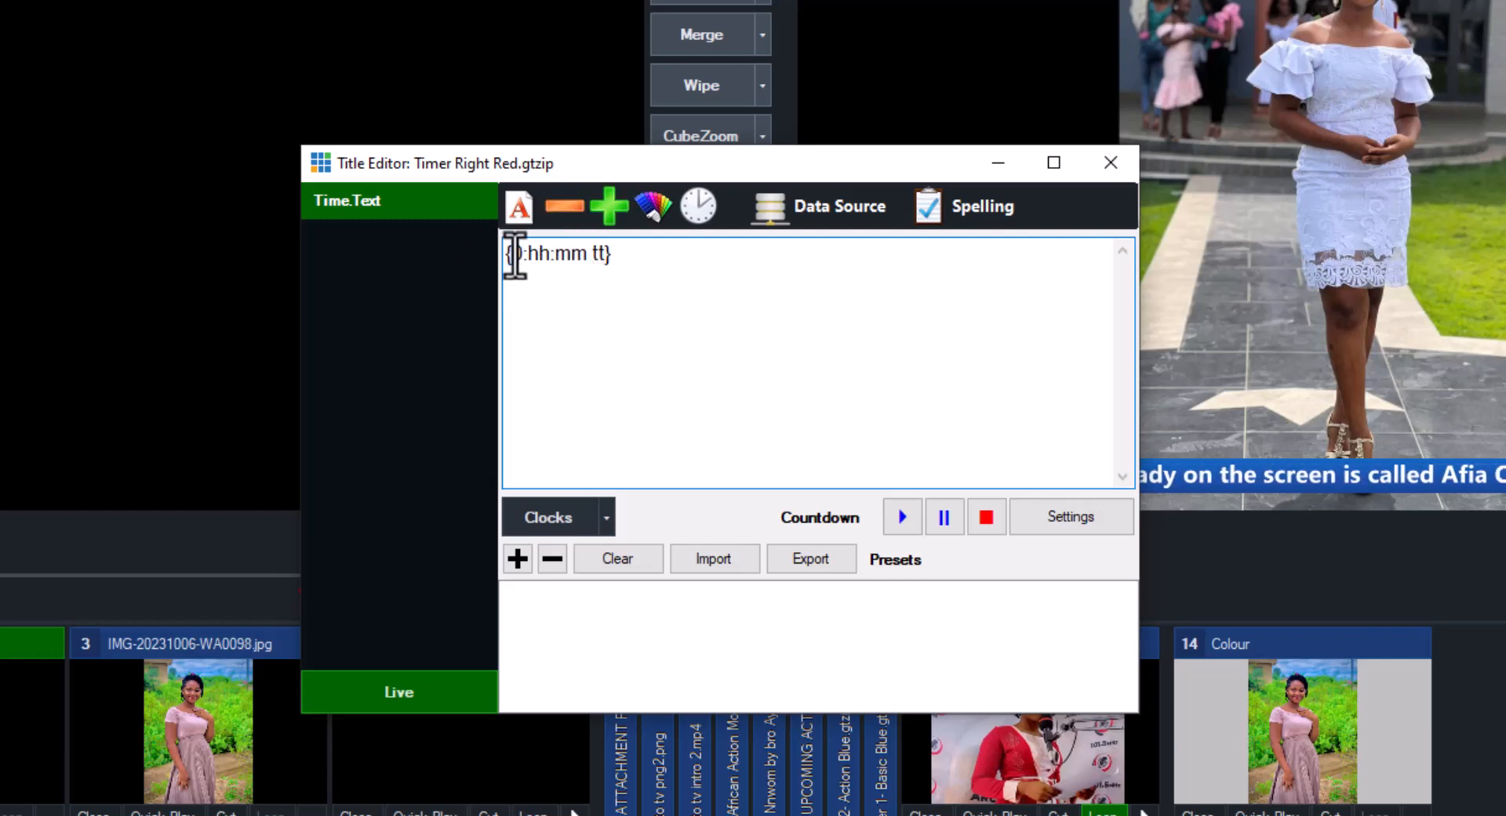
left_click_drag(534, 254, 543, 253)
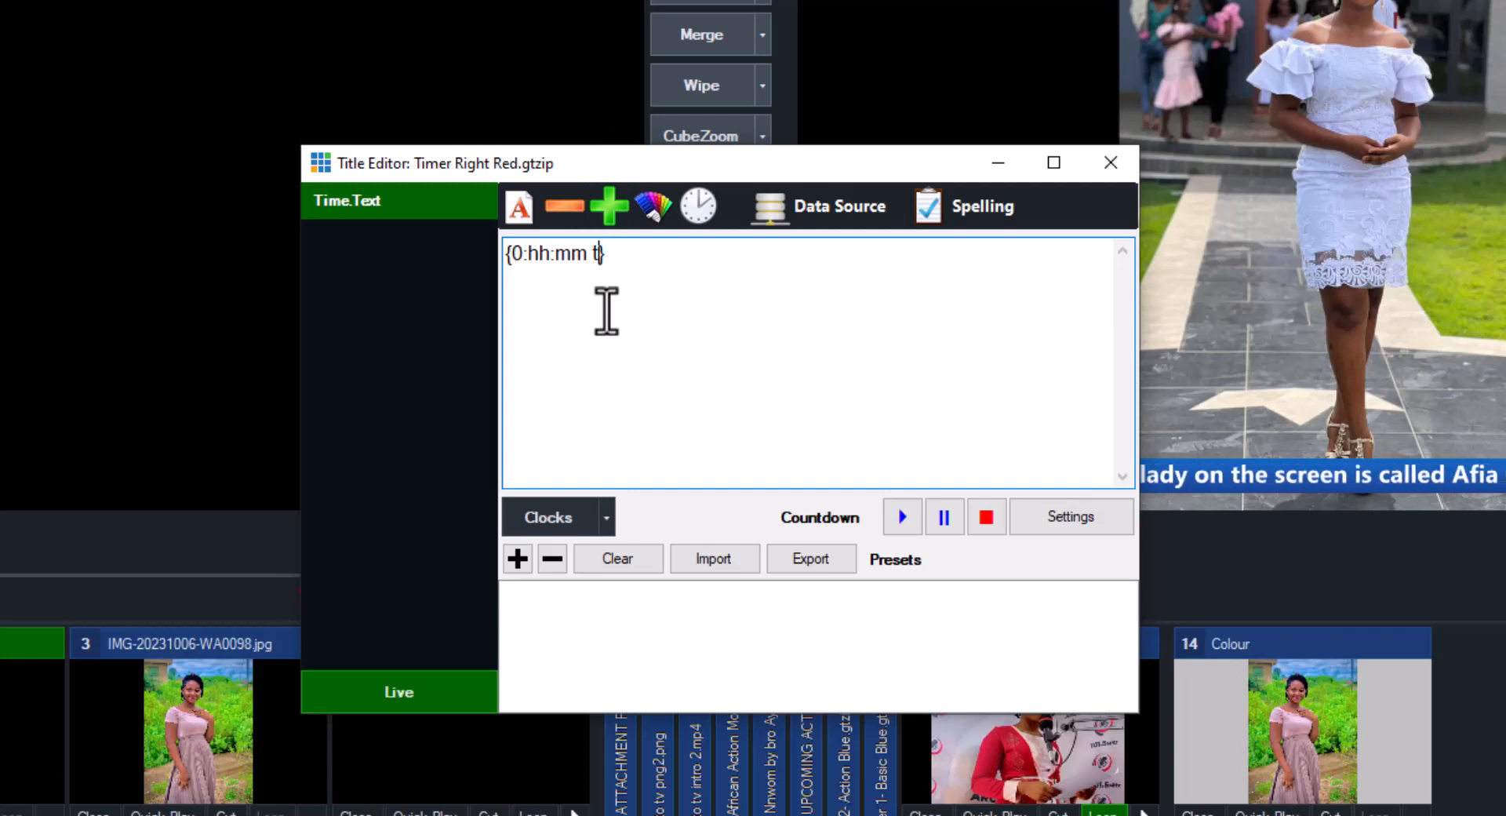
key("BackSpace")
key("BackSpace")
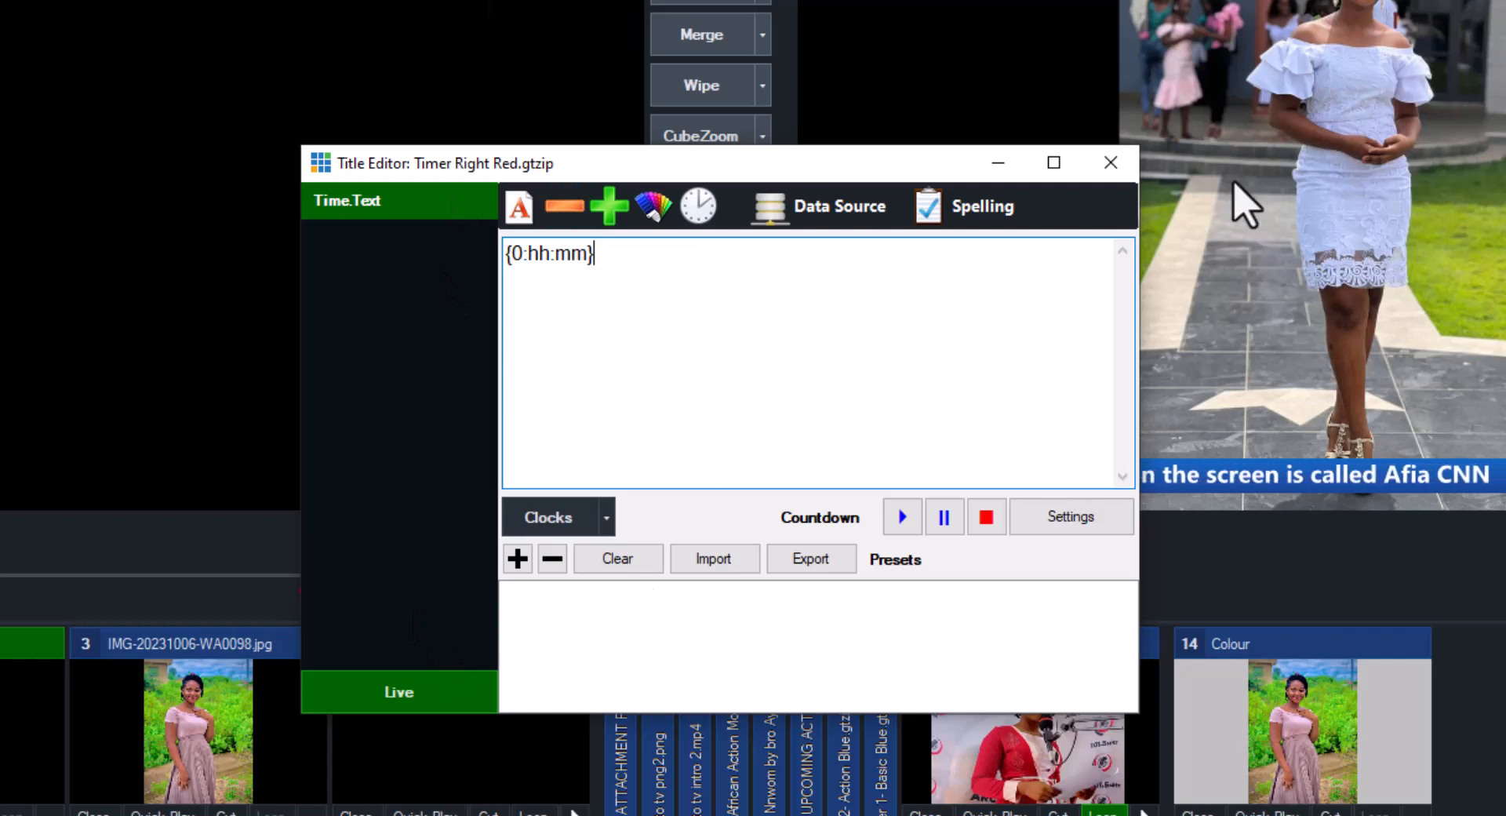
left_click(1134, 167)
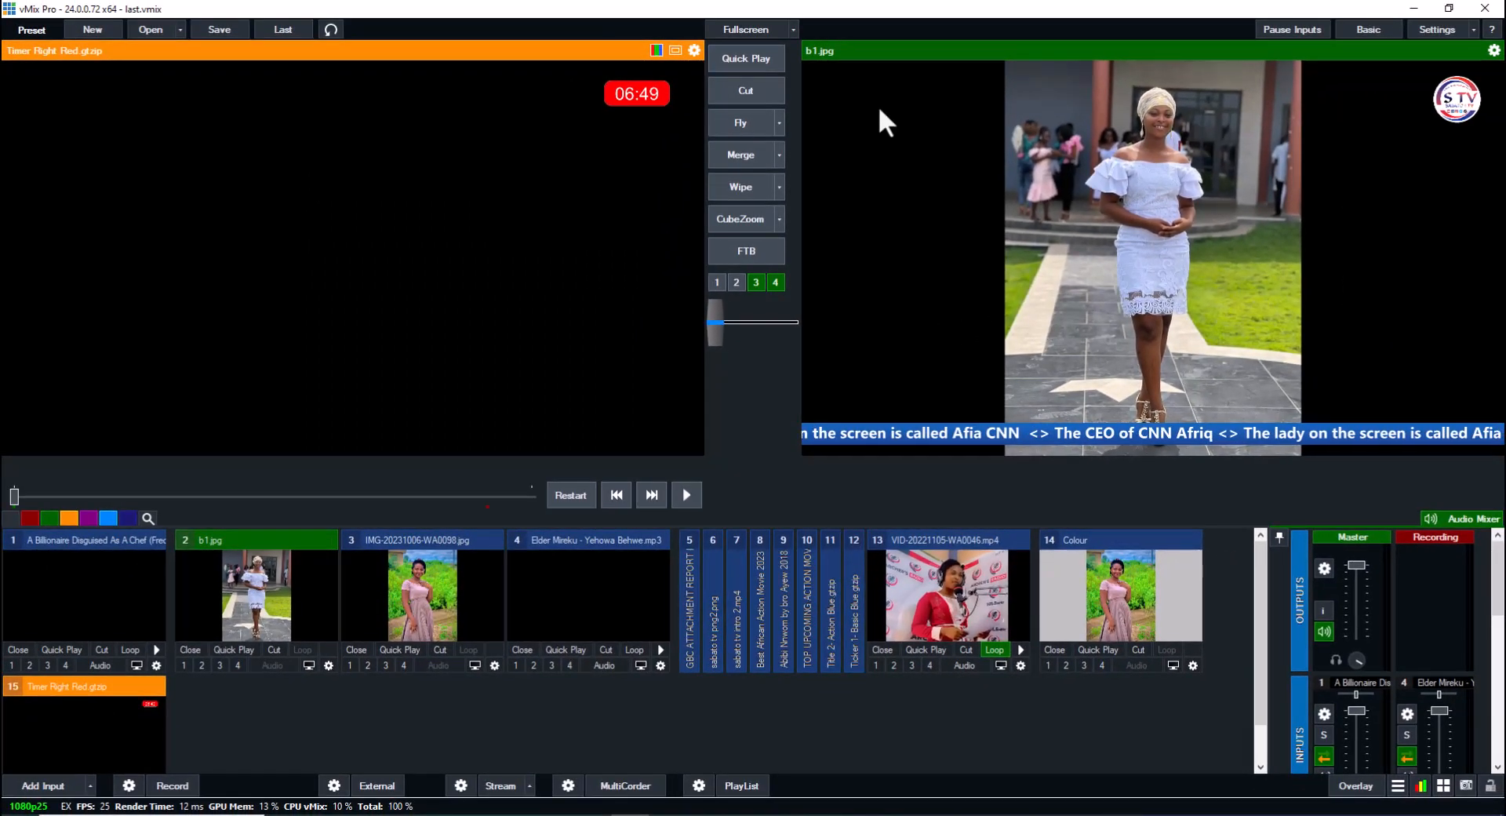
- Show the Timer Right Red input on overlay 2 and move the timer to the upper-left corner of the frame
scroll(143, 738, "down", 1)
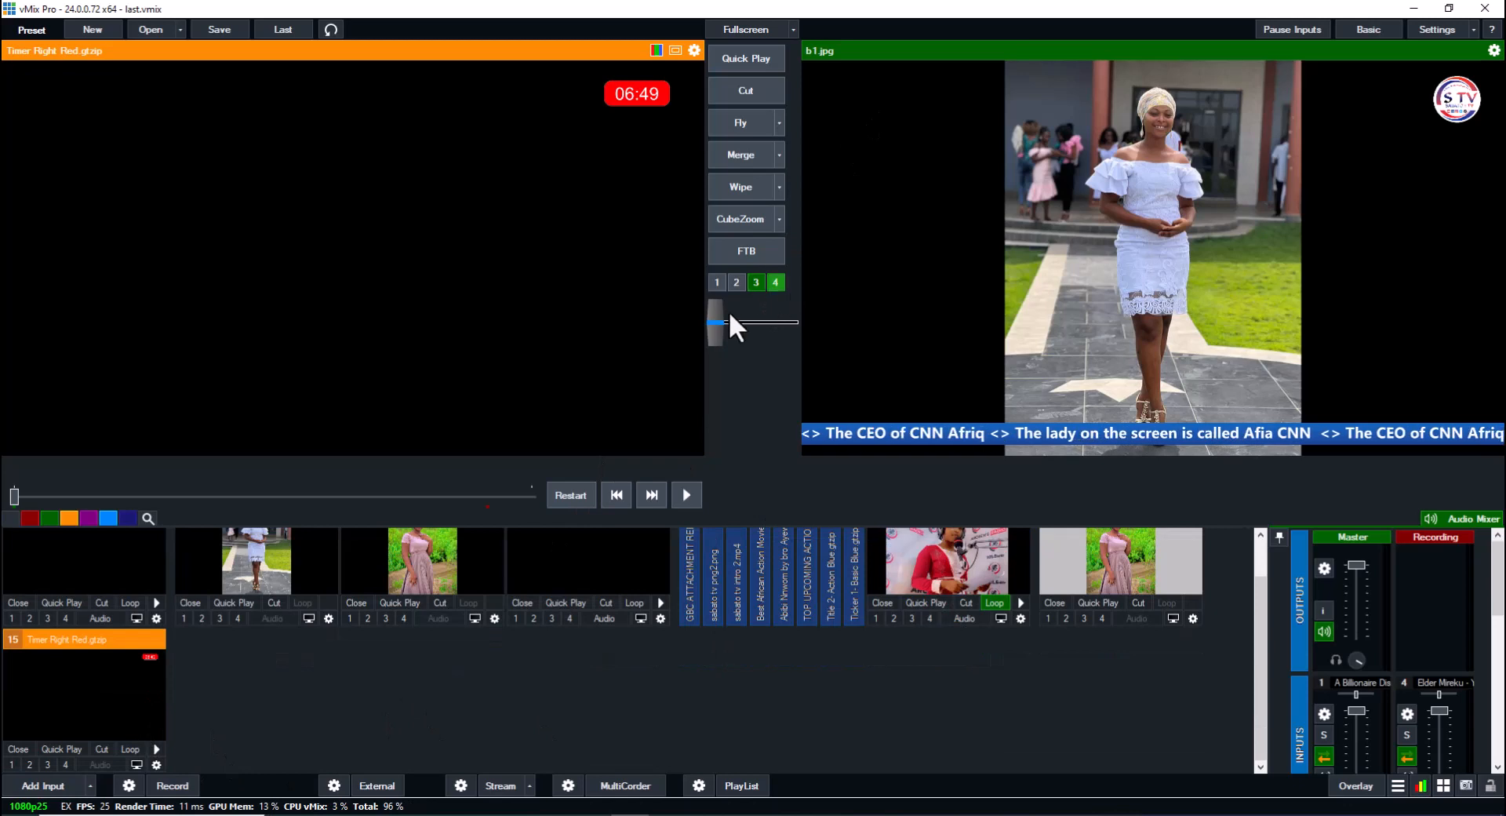
left_click(26, 766)
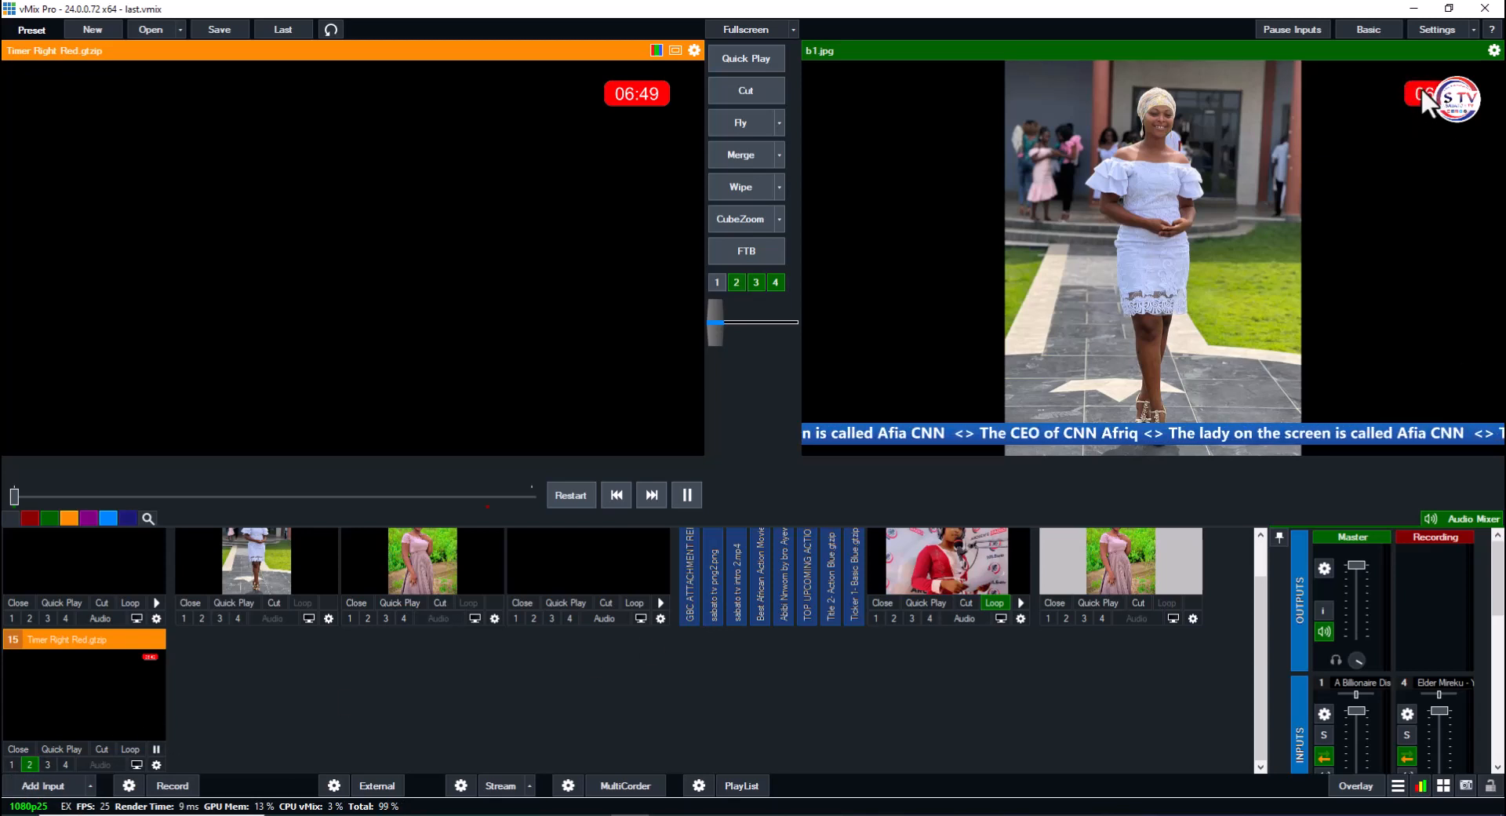
right_click(148, 695)
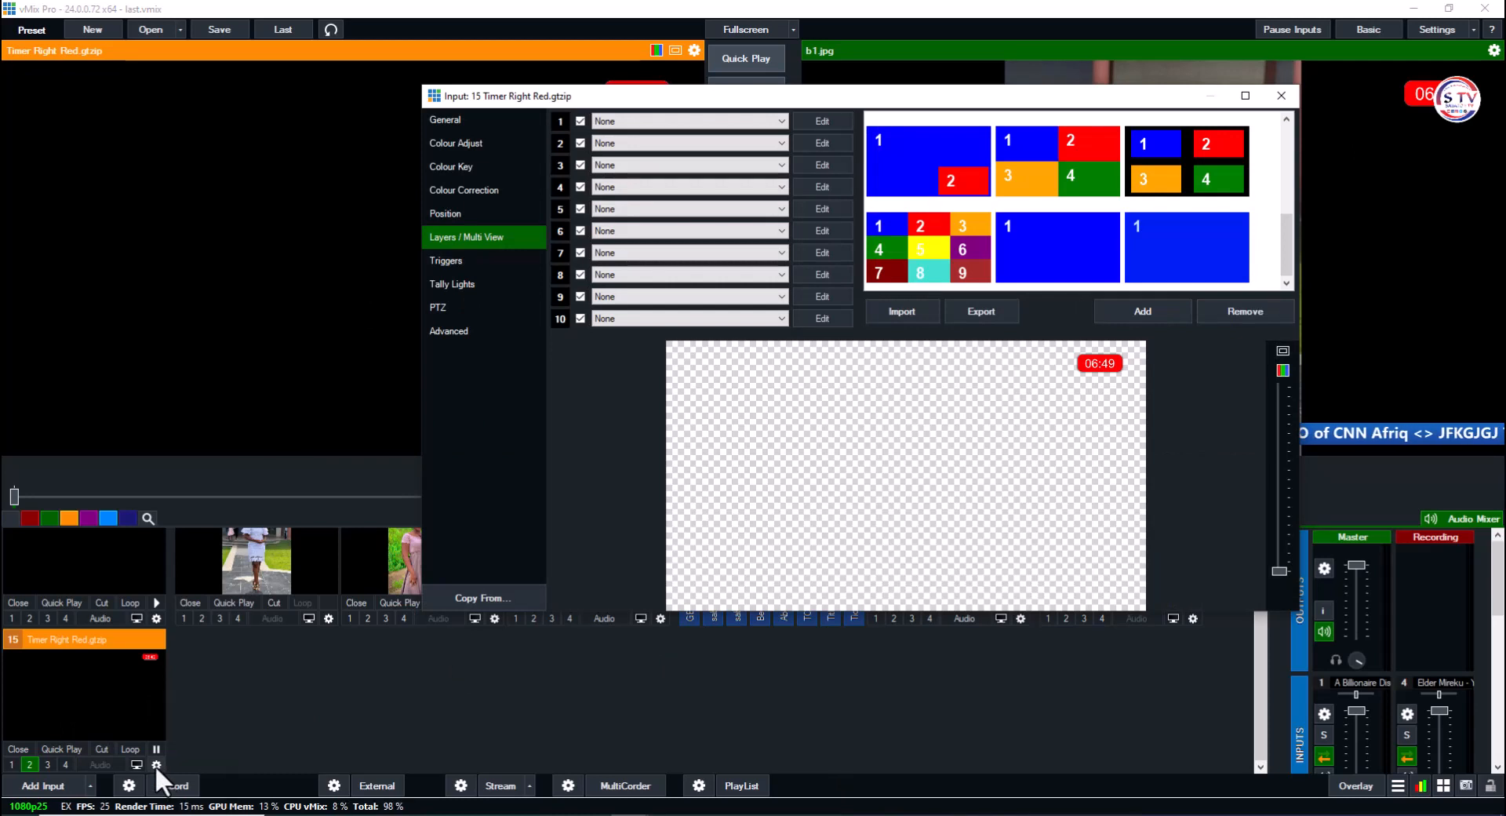
left_click(454, 214)
left_click_drag(1066, 409, 688, 387)
left_click_drag(789, 105, 773, 222)
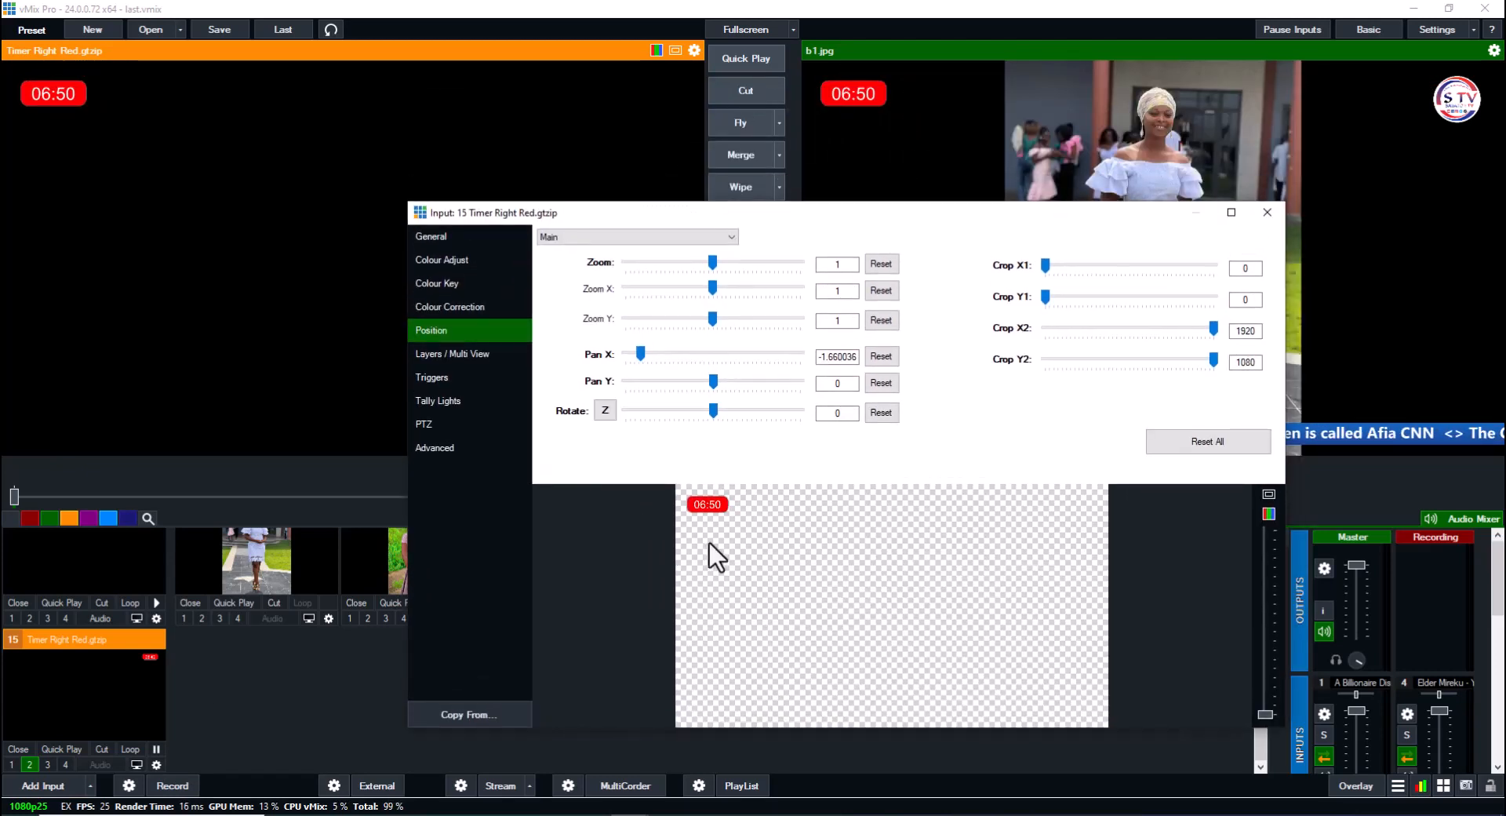
left_click(1263, 217)
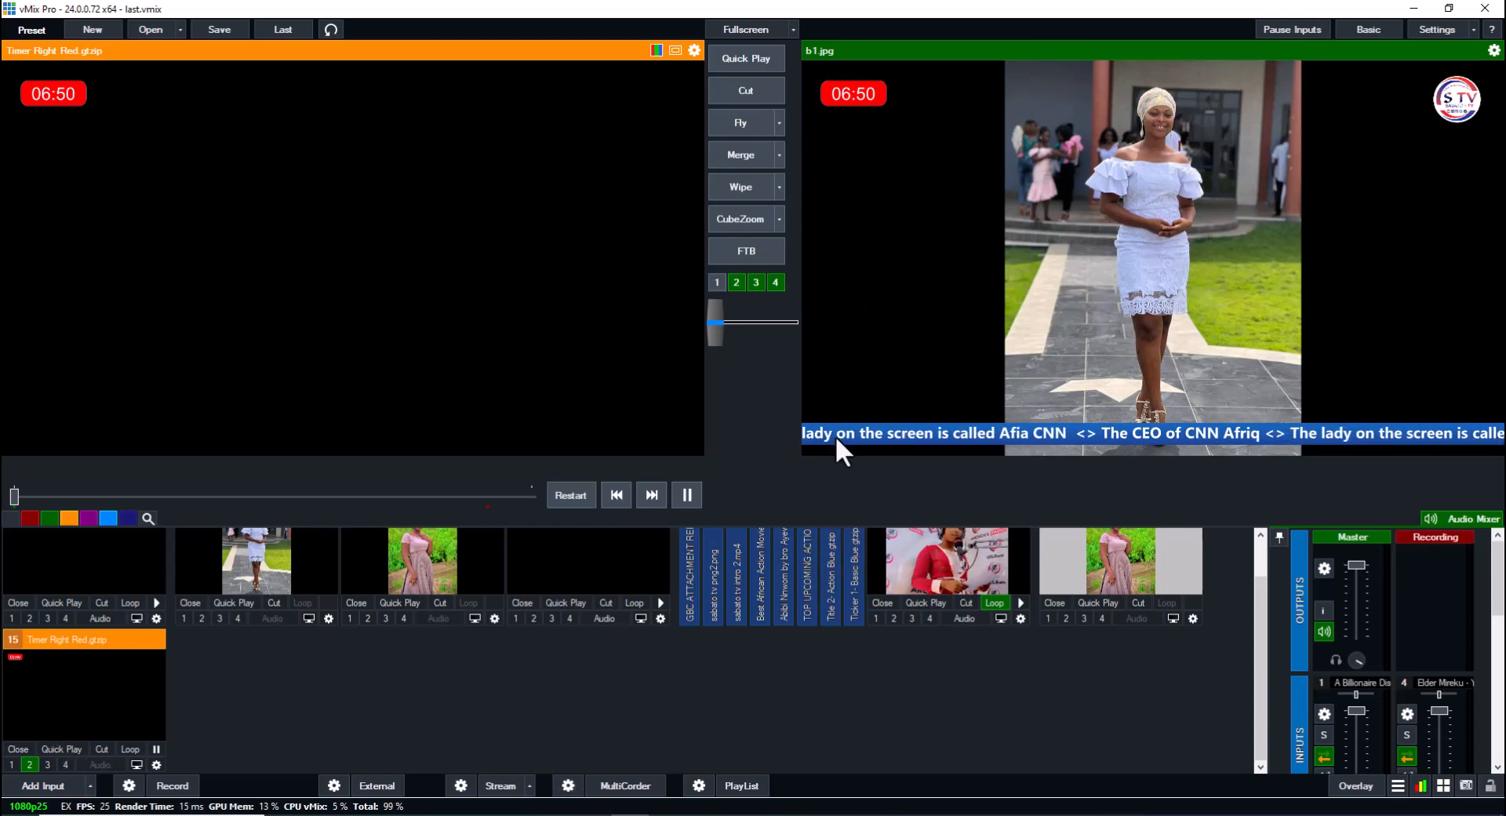
- Move the timer straight down to the lower-left corner of the frame, at the height of the ticker
double_click(101, 670)
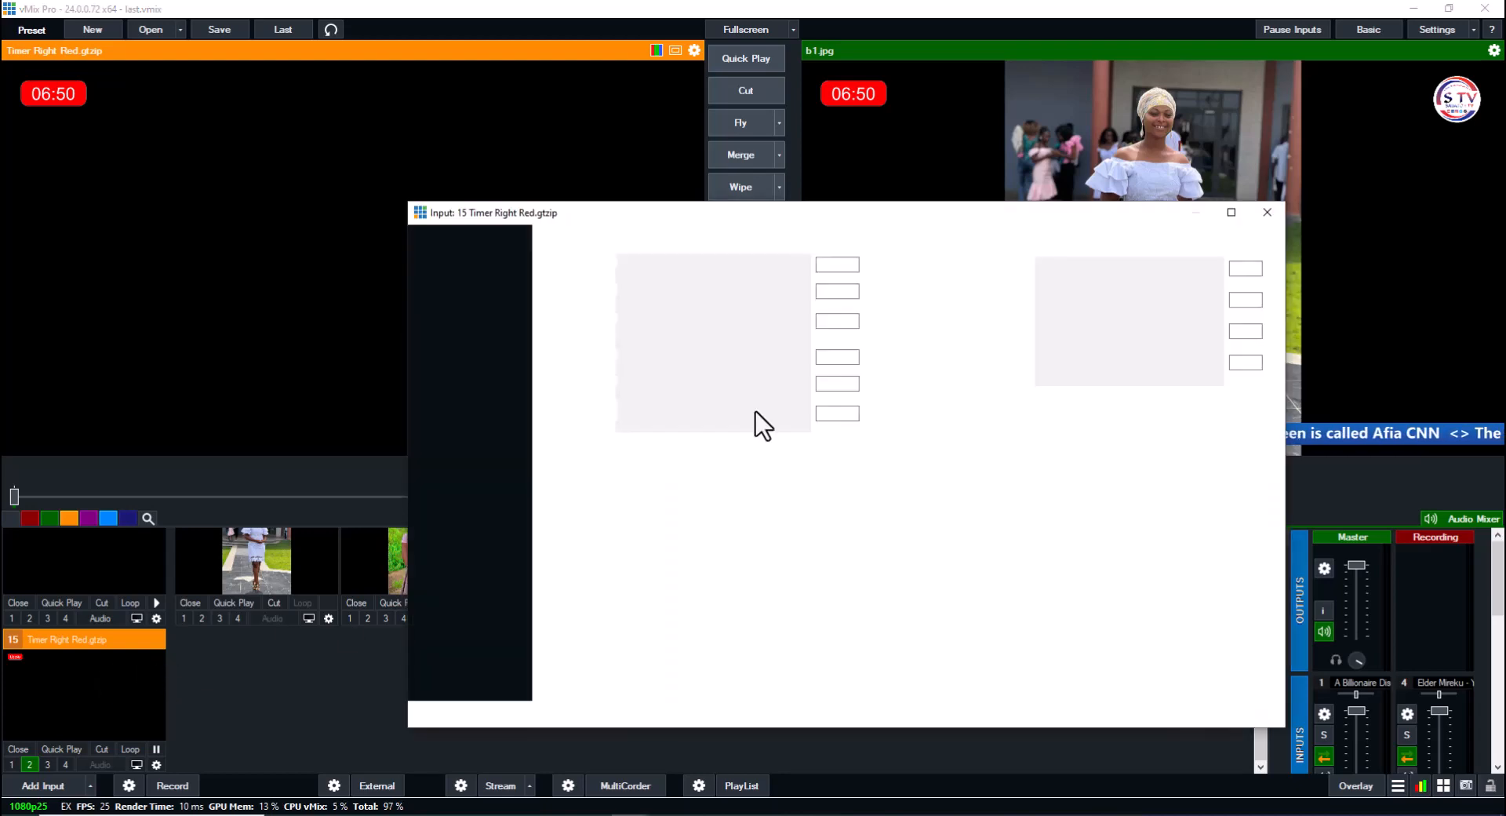
left_click_drag(723, 509, 725, 716)
left_click_drag(744, 214, 285, 145)
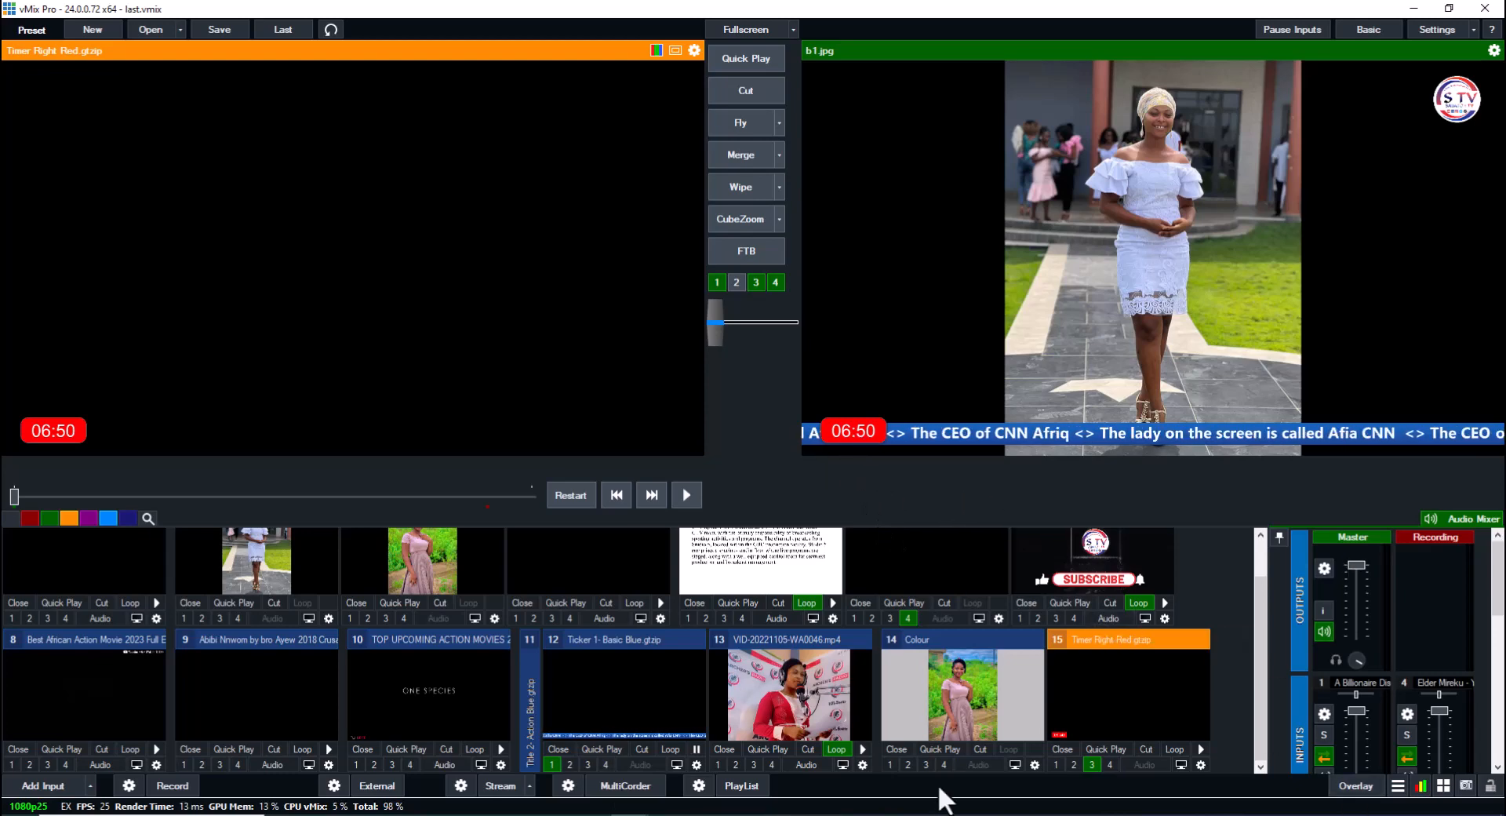
- Shift the timer flush against the frame's left edge so it covers the start of the ticker, and close its input settings
right_click(1113, 698)
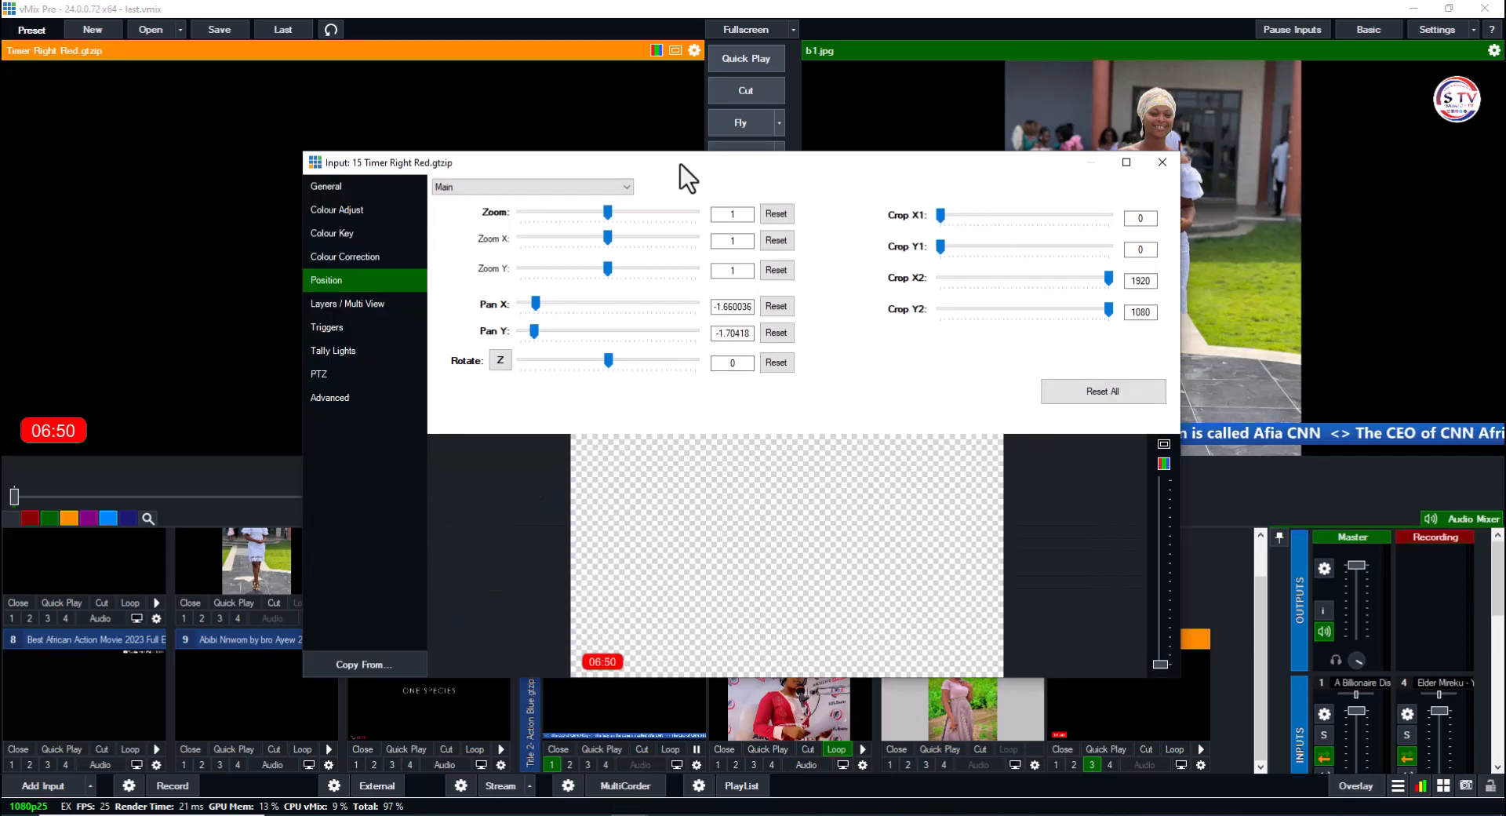
left_click_drag(548, 79, 549, 76)
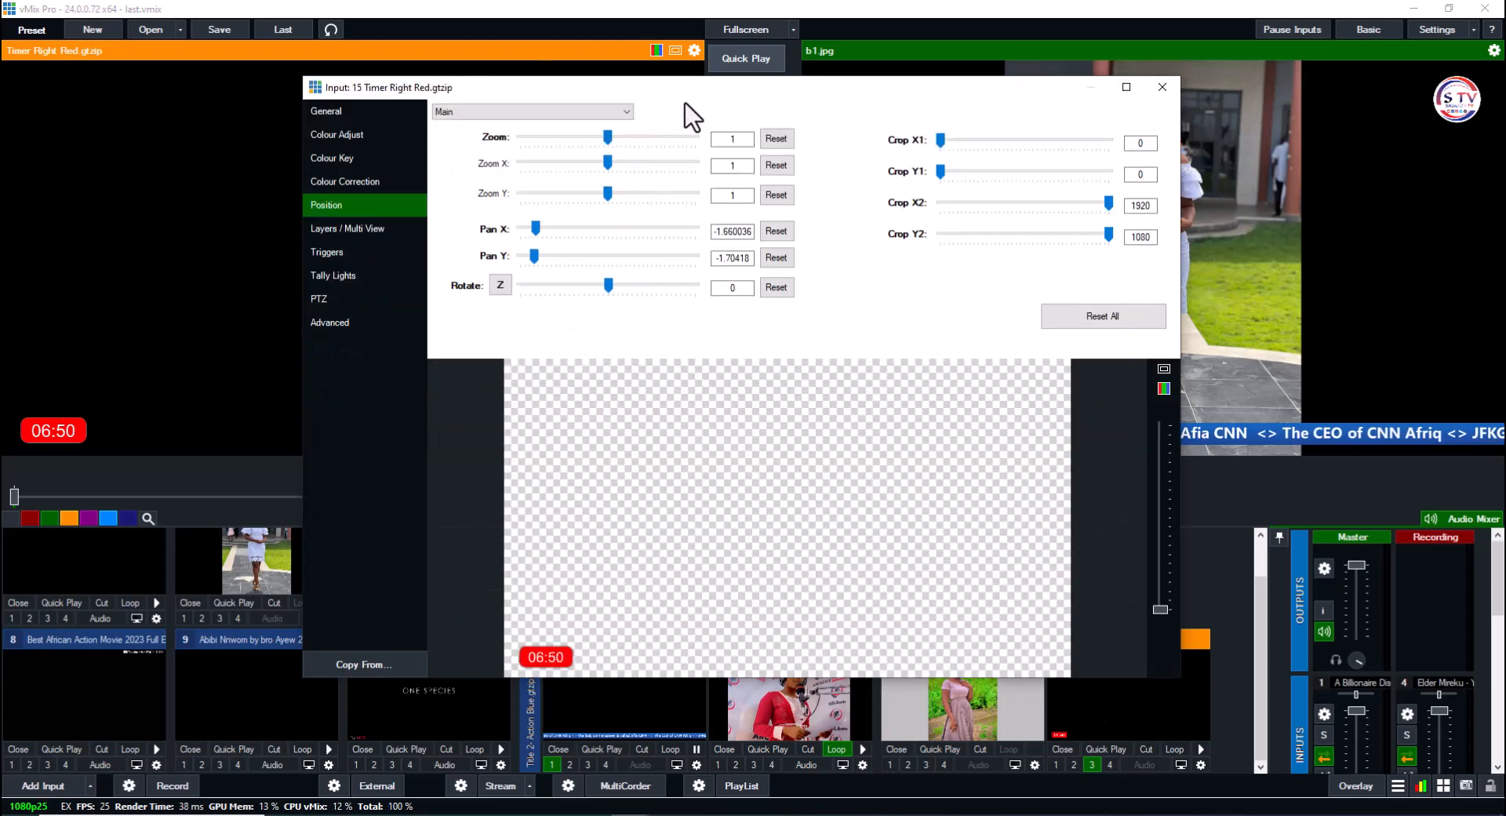
left_click_drag(686, 96, 687, 165)
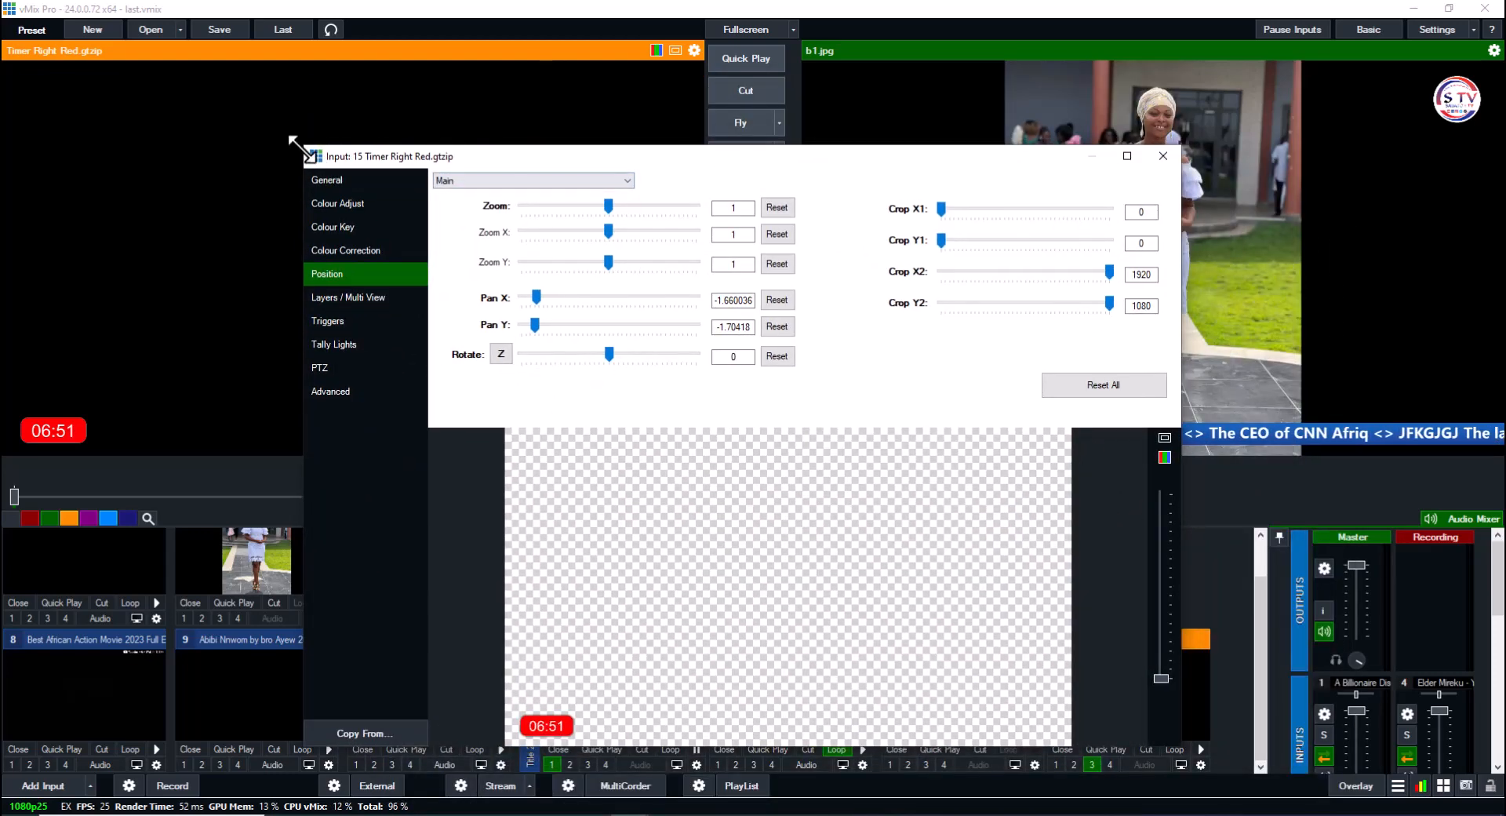
left_click_drag(307, 147, 719, 331)
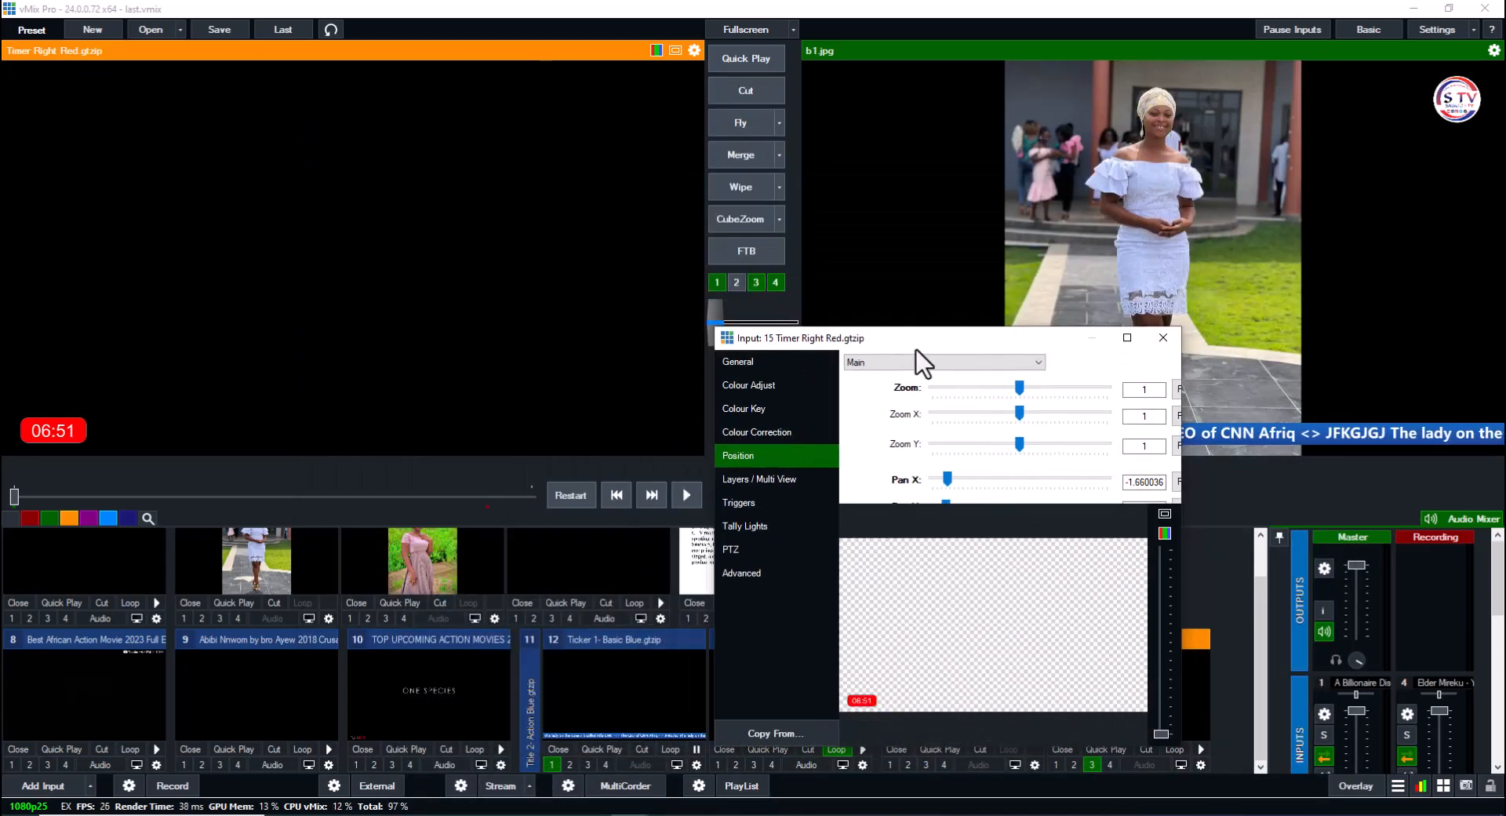
left_click_drag(916, 350, 432, 192)
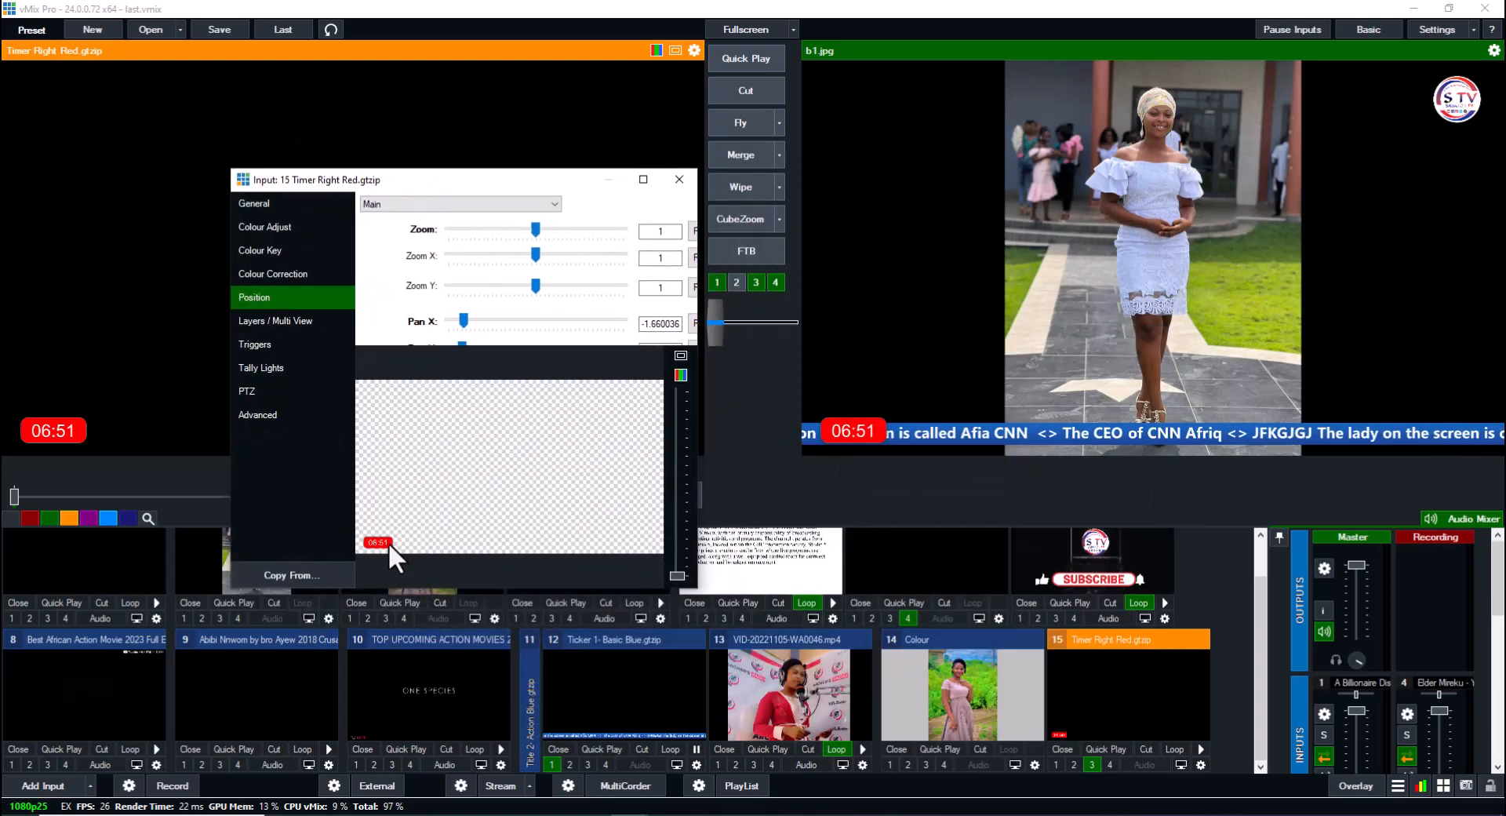
left_click_drag(388, 543, 378, 543)
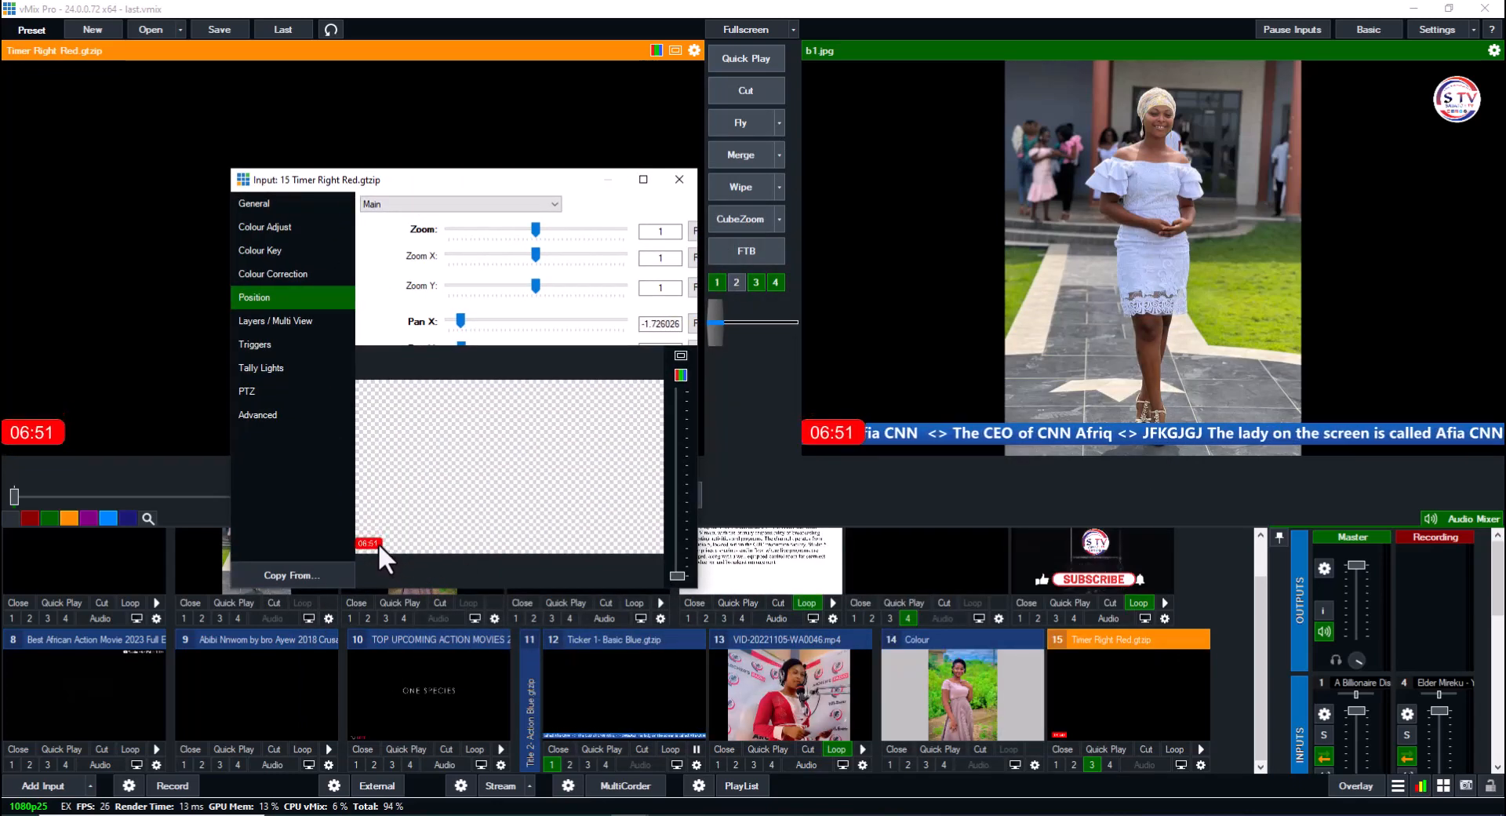
left_click(679, 187)
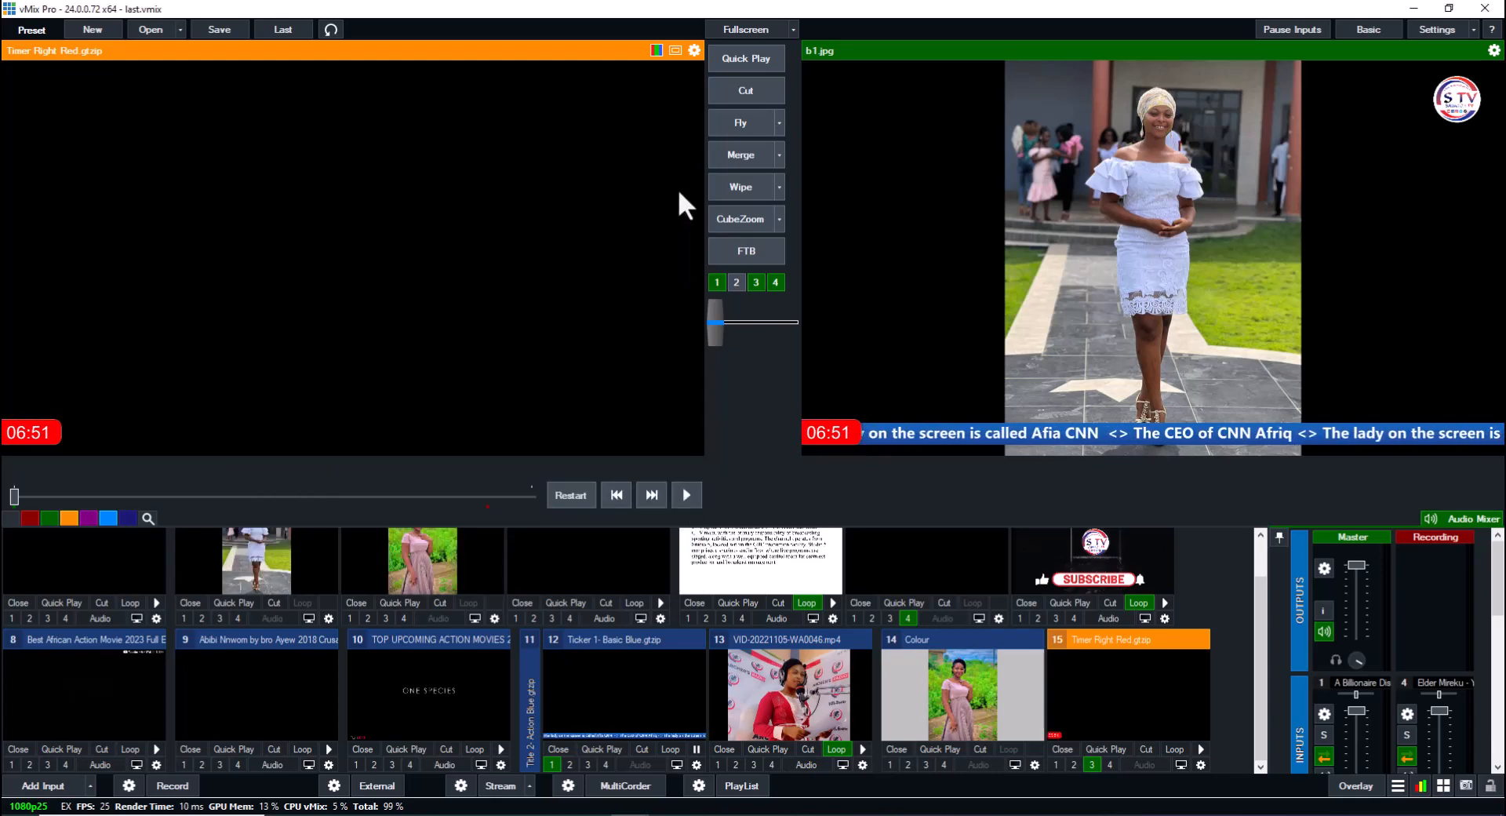
- Remove the Timer Right Red input and add the GT Timer title "Timer Centre" as input 15
left_click(1071, 751)
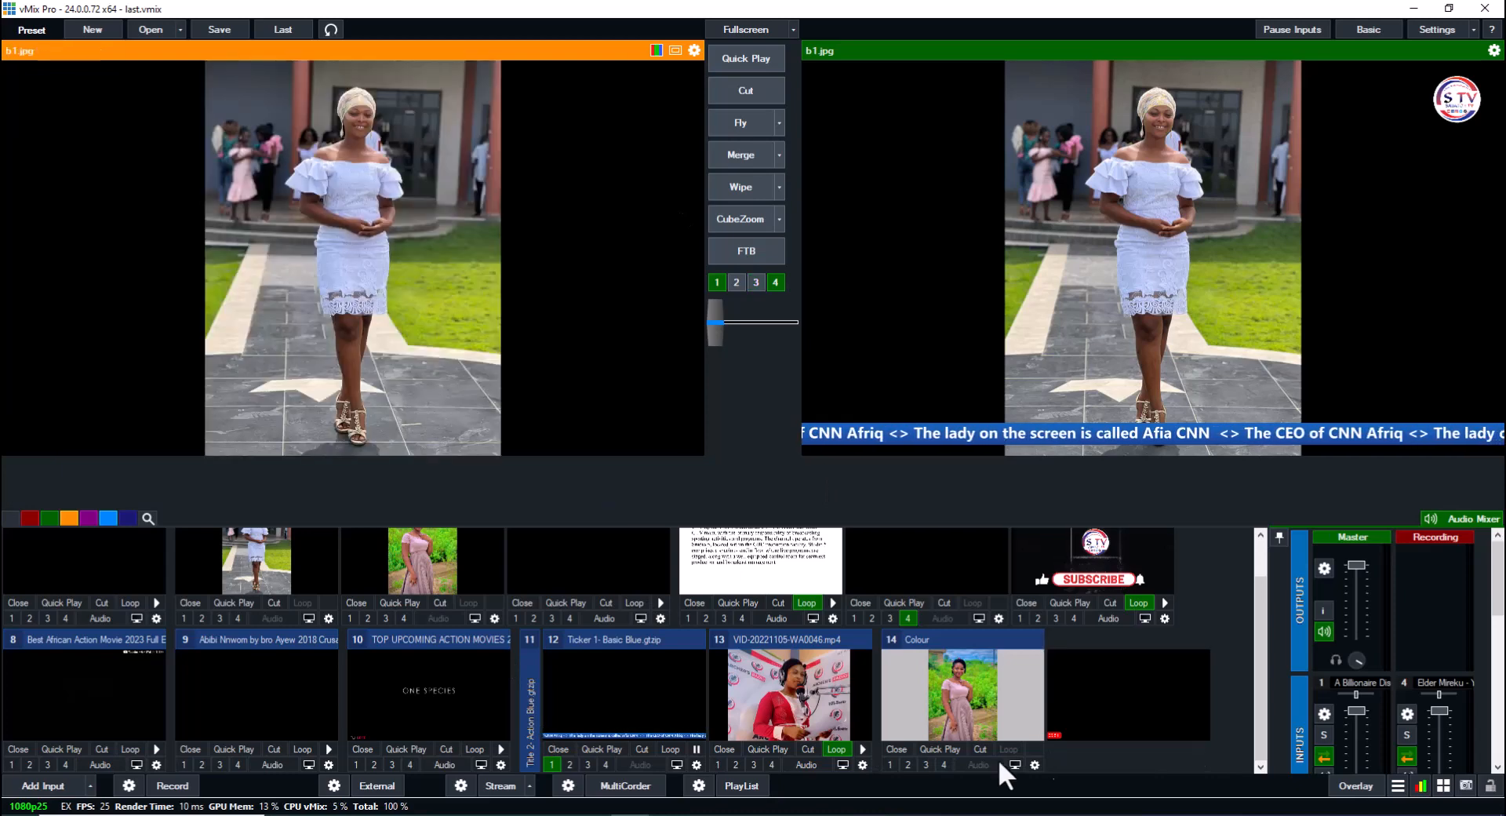
left_click(32, 787)
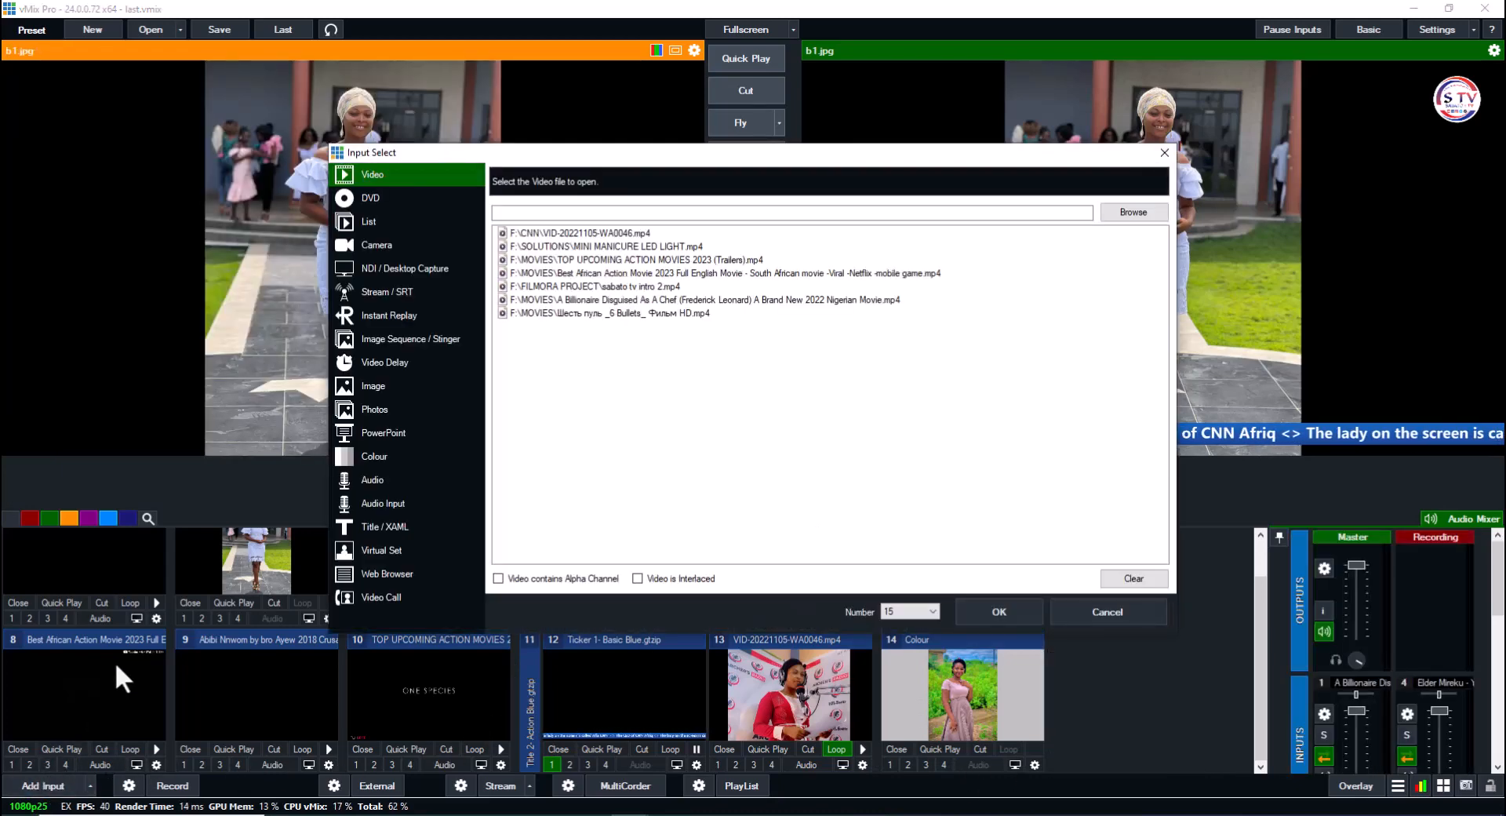
left_click(396, 528)
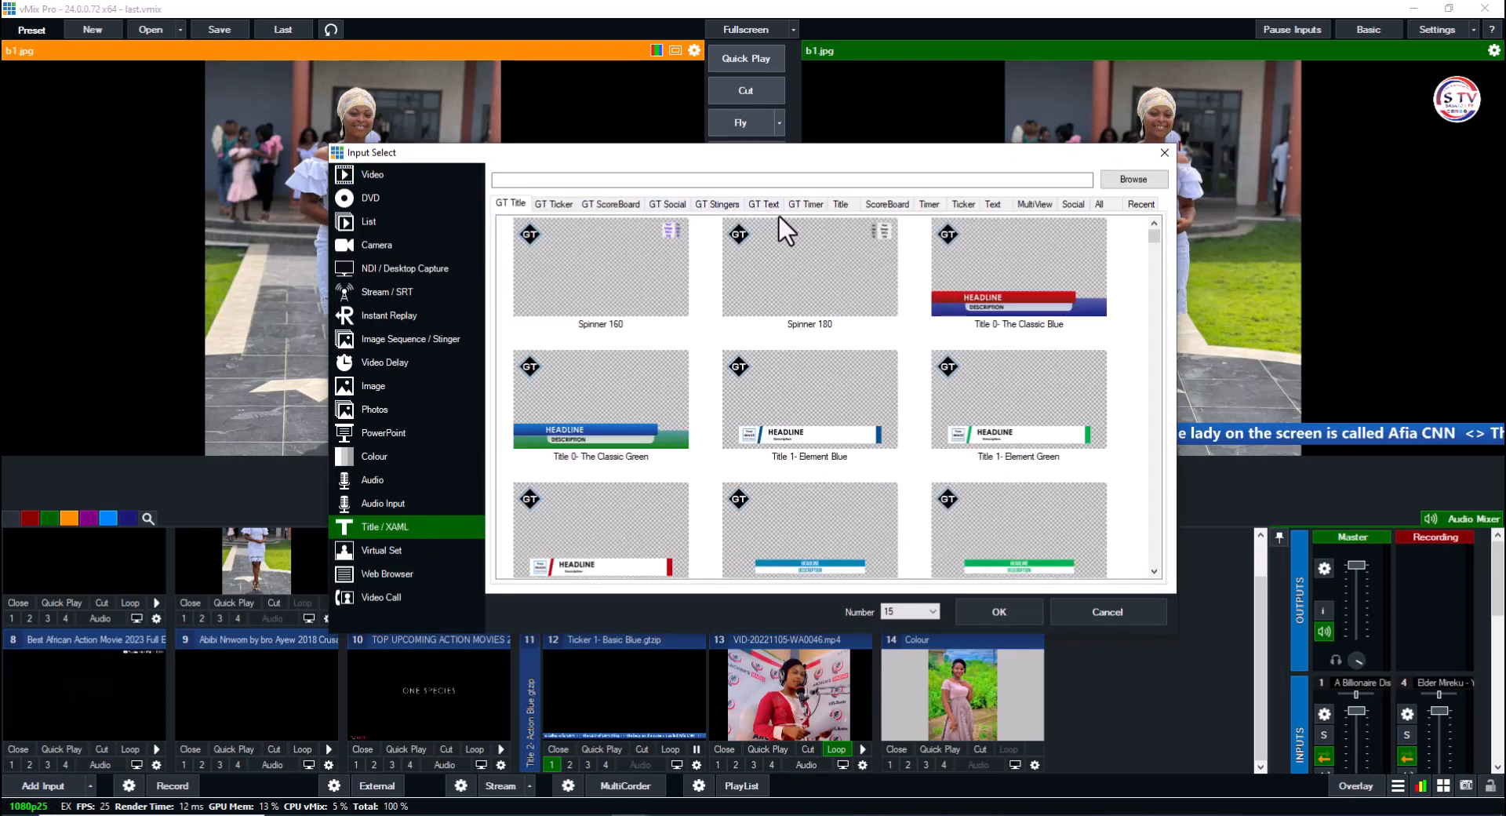
left_click(809, 203)
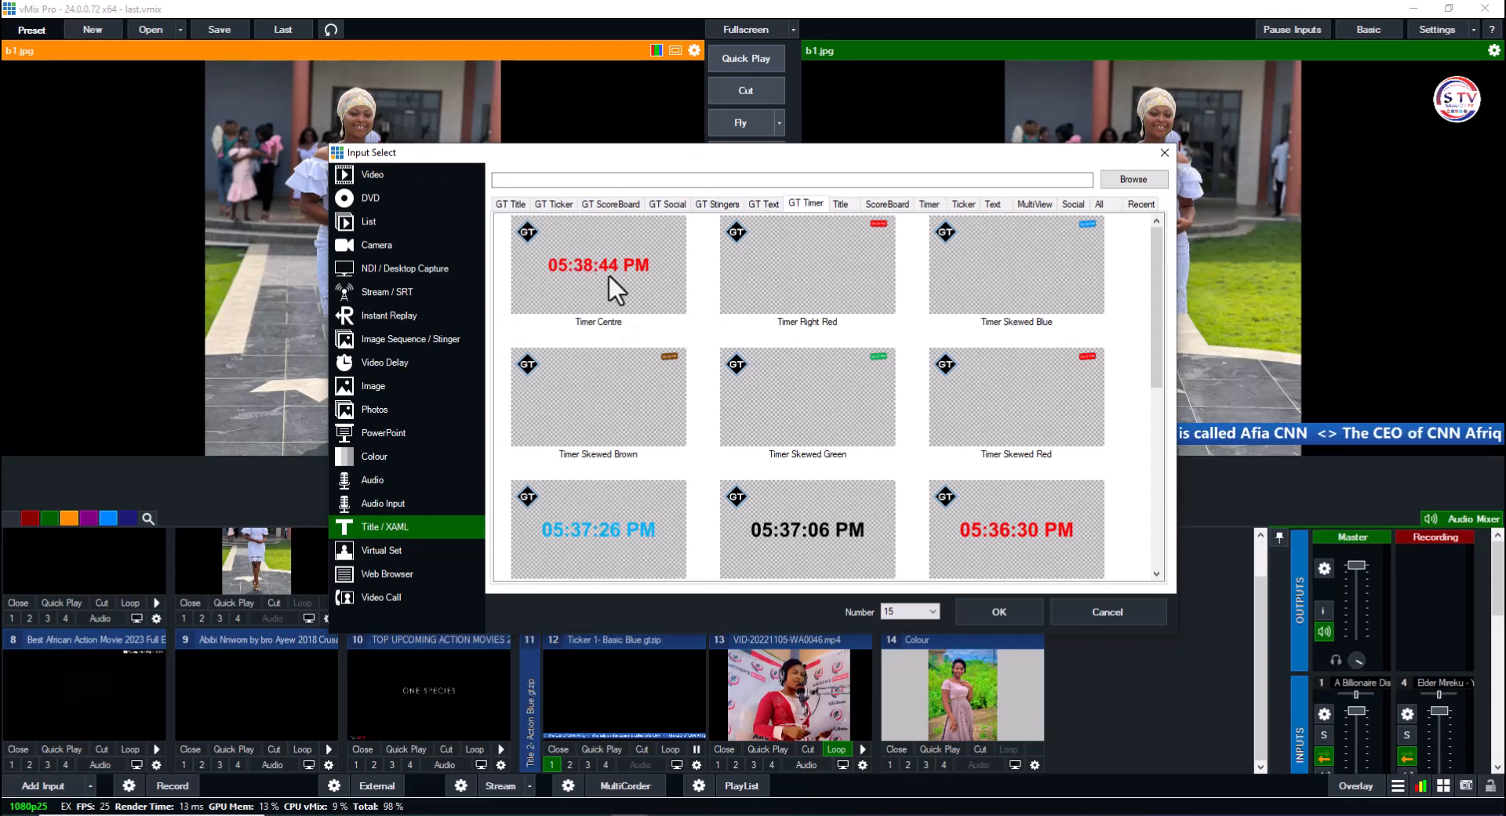
left_click(608, 273)
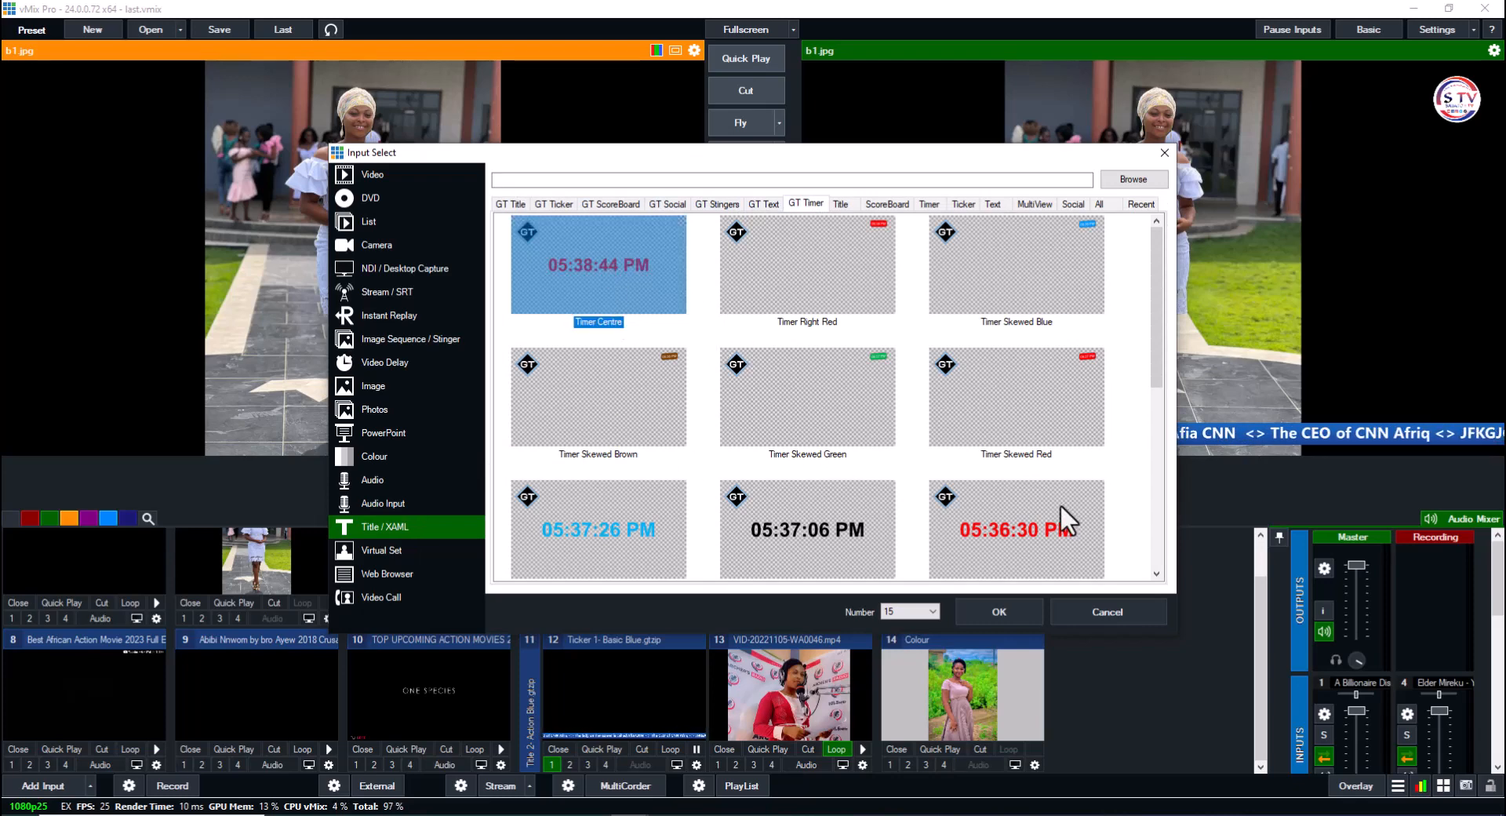
left_click(1000, 608)
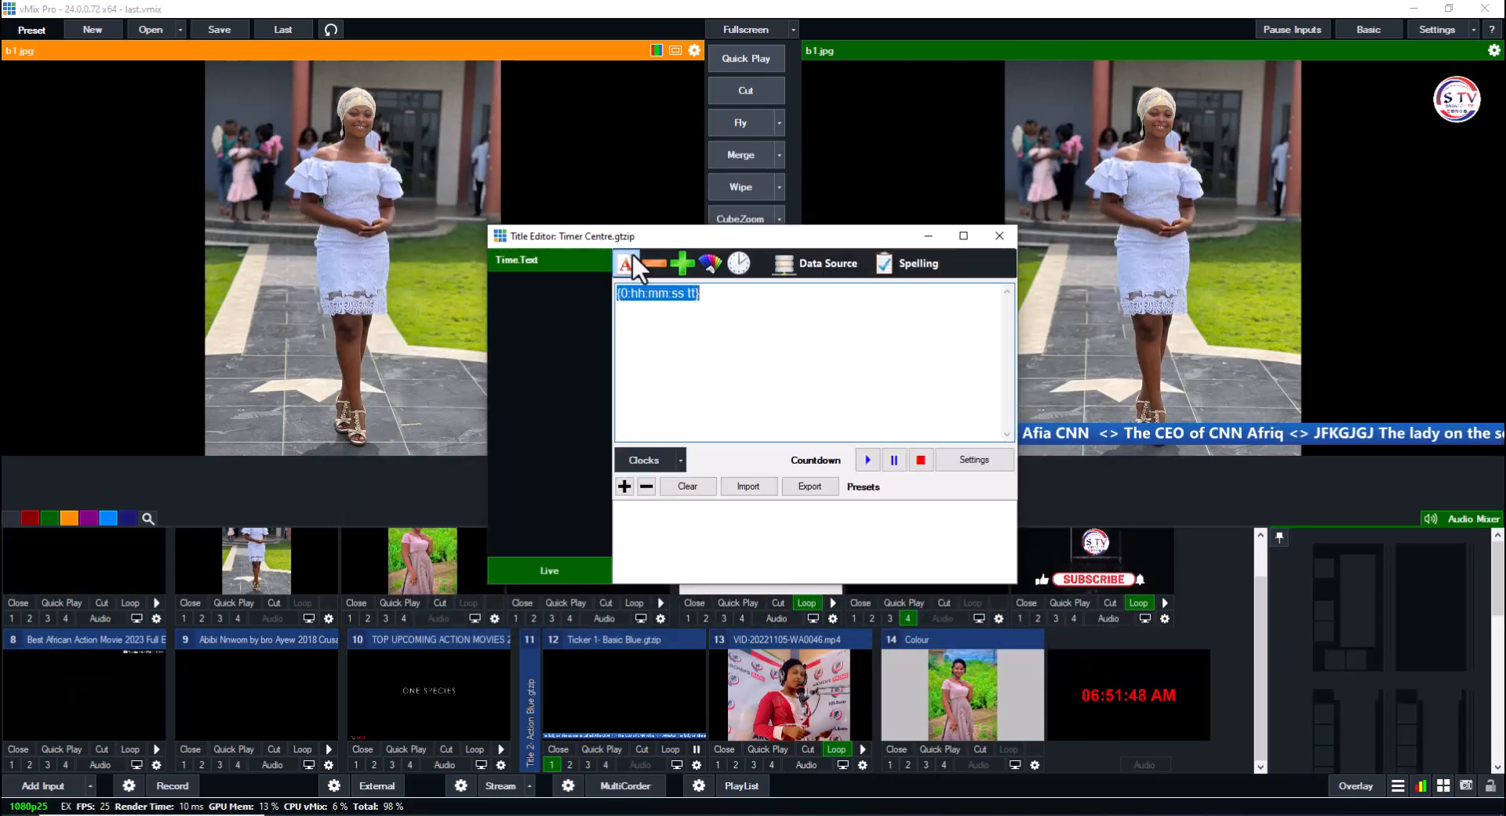
- Show the Timer Centre input in preview and on overlay 3, and change its time text colour to white (FFFFFF)
left_click(1122, 699)
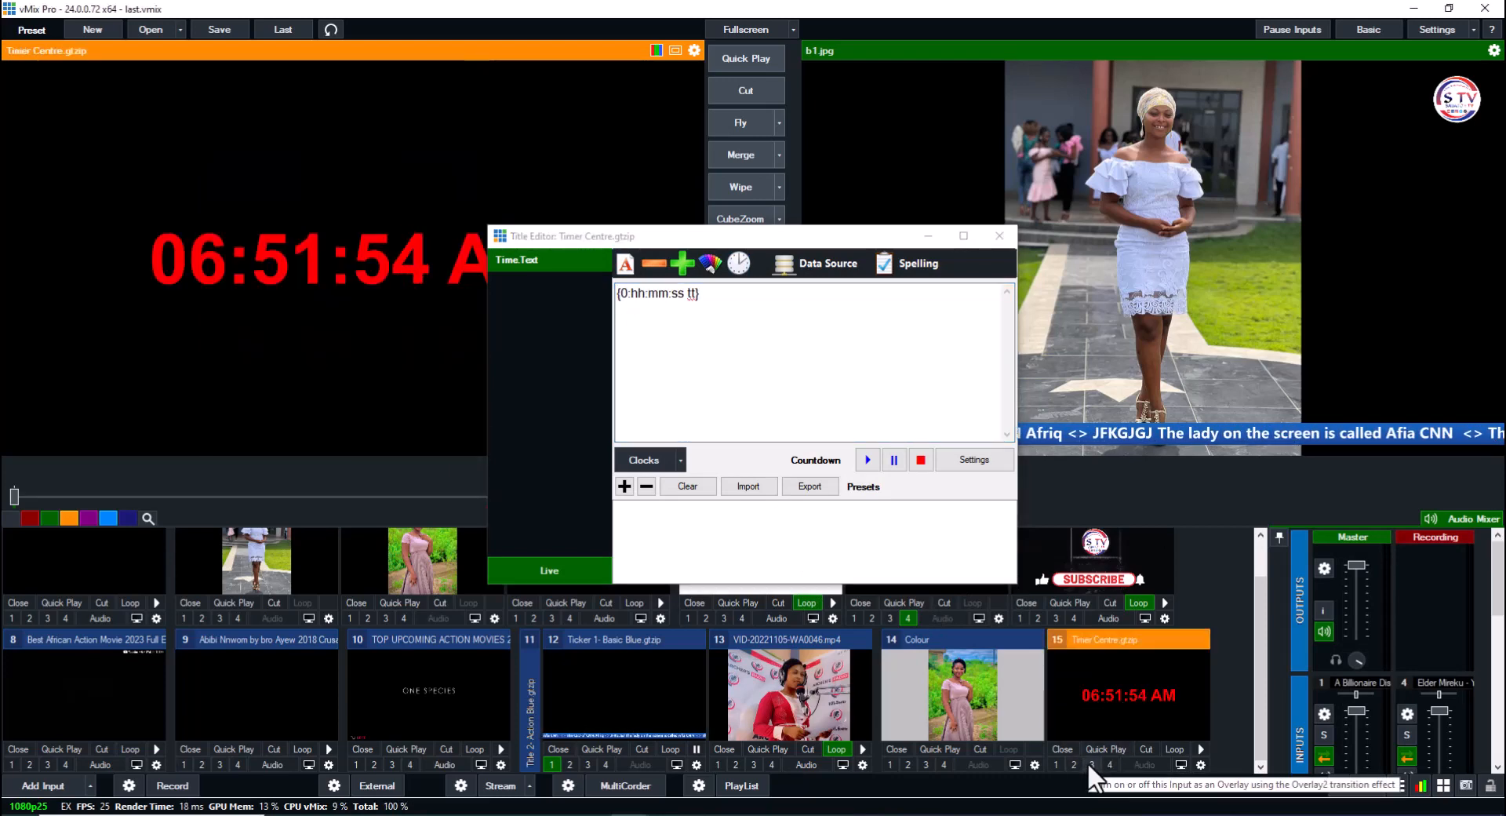
left_click(1090, 765)
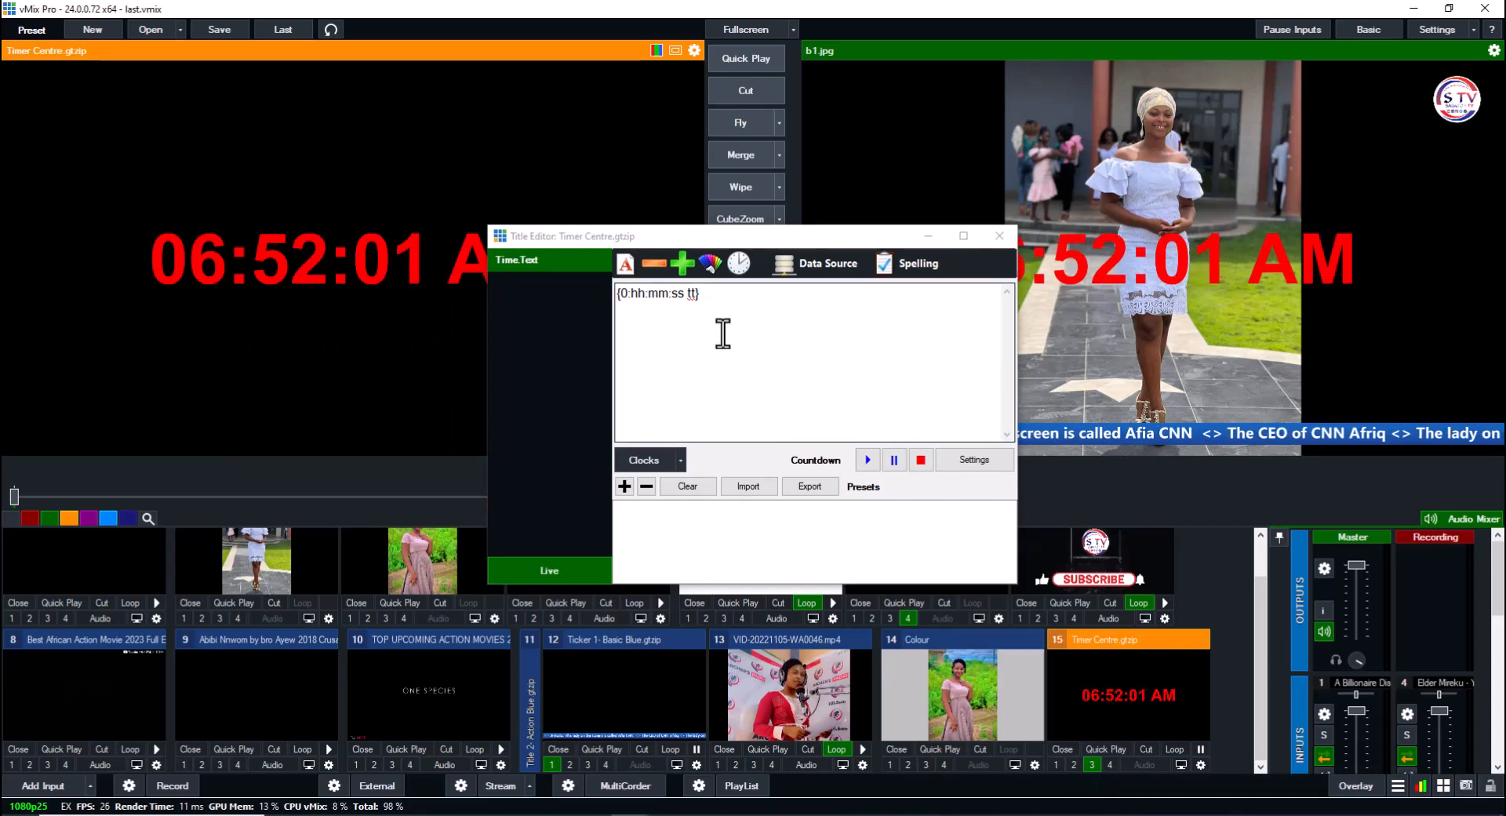
key("ctrl+a")
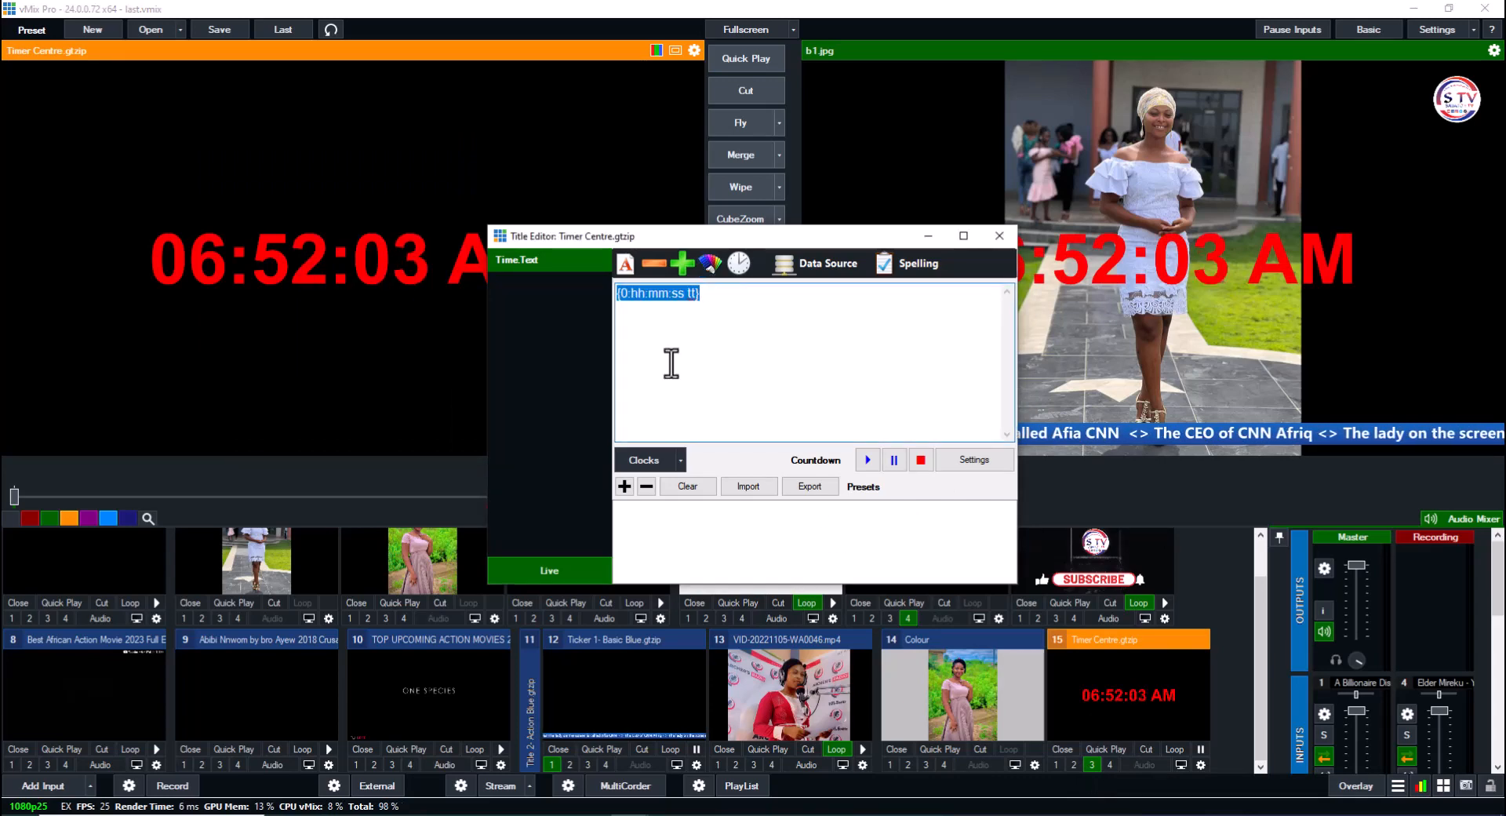
left_click(710, 265)
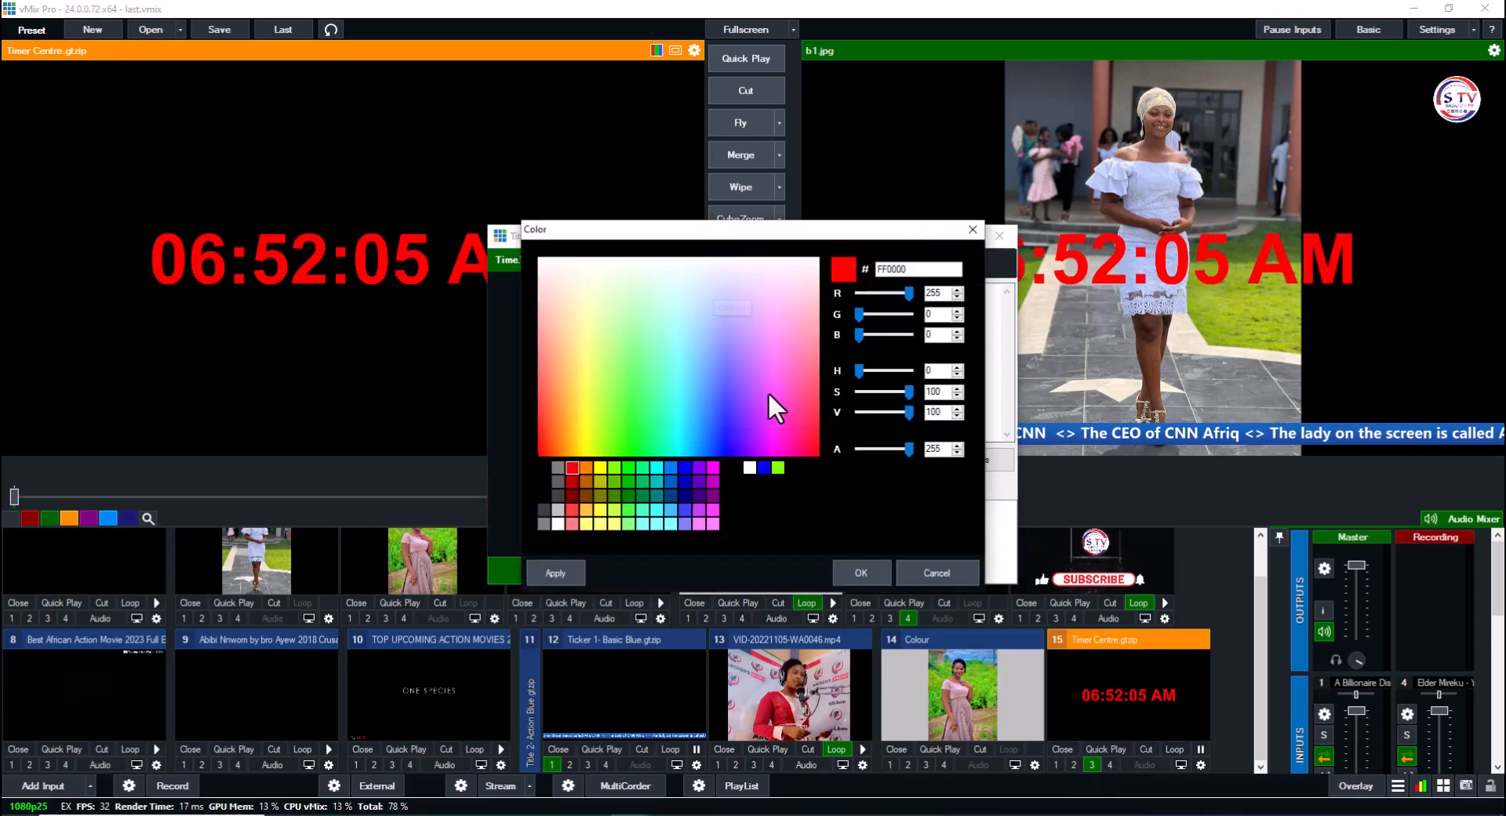
left_click(555, 524)
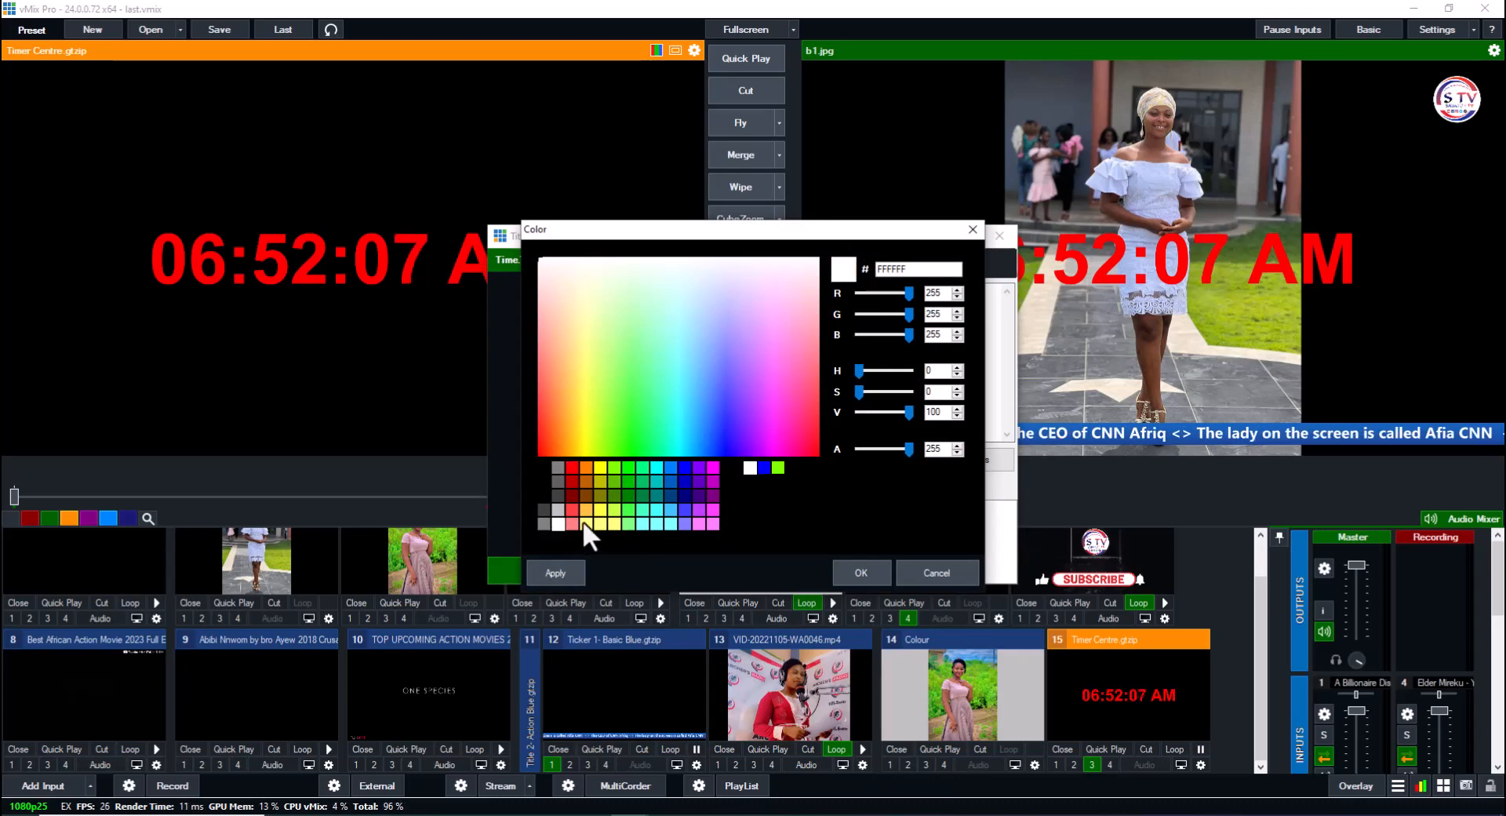
left_click(846, 571)
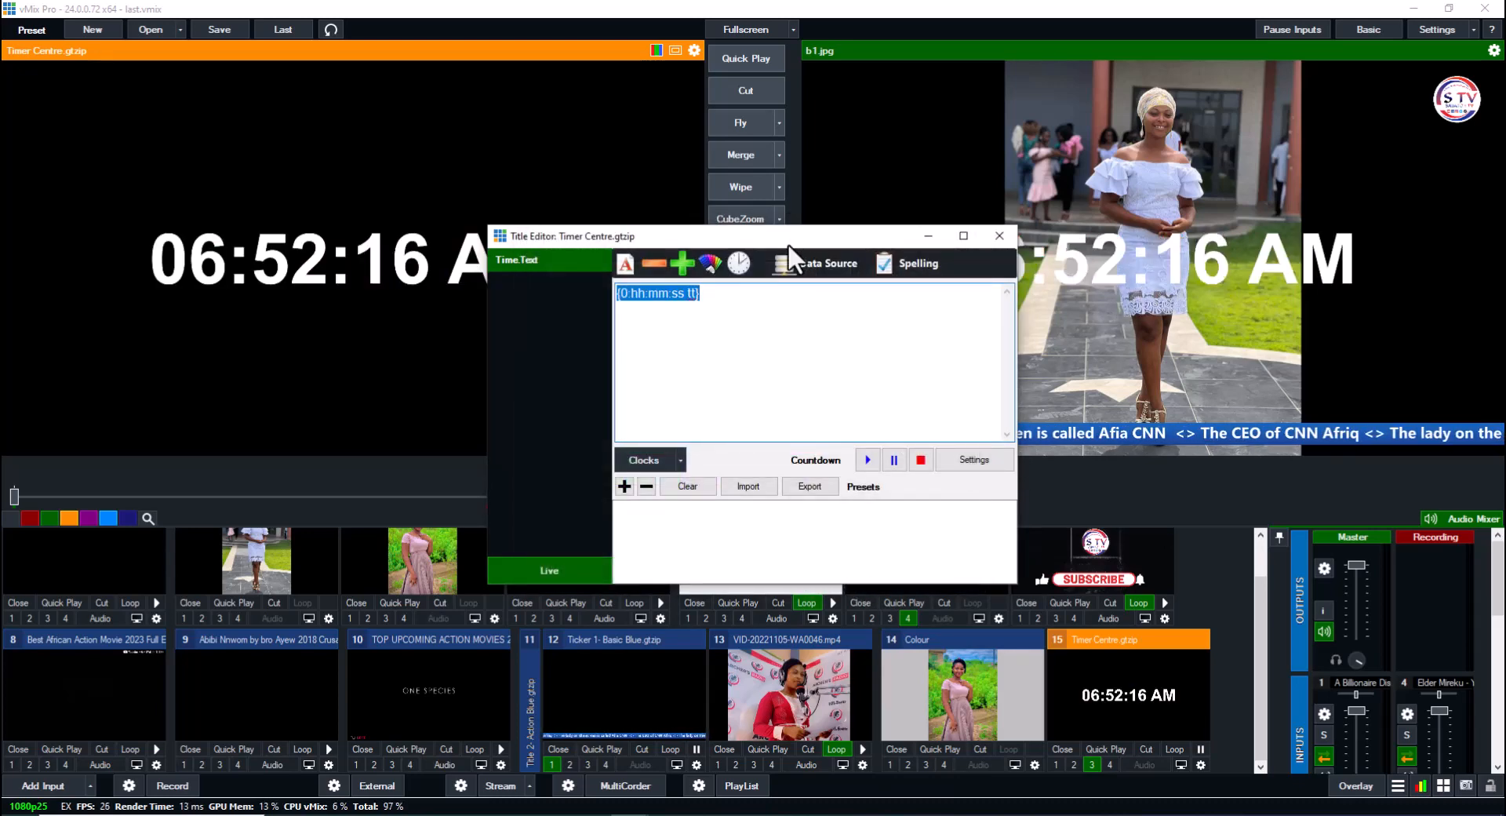
- Shorten the Timer Centre time format to {0:hh:mm}, removing the seconds and the AM/PM marker, and close the title editor
left_click_drag(753, 241, 541, 263)
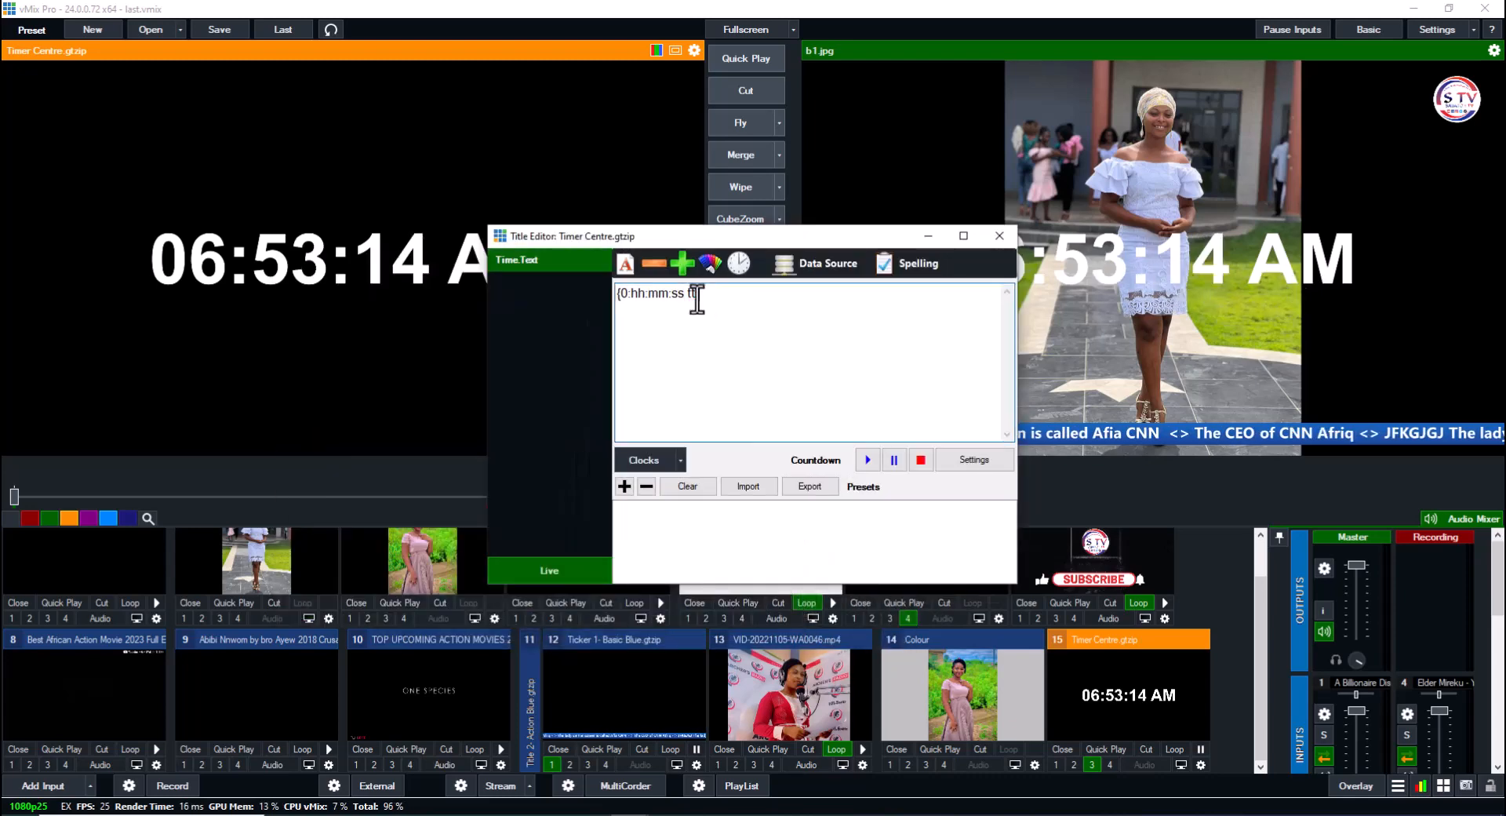
key("BackSpace")
key("BackSpace")
key("BackSpace")
key("BackSpace")
key("BackSpace")
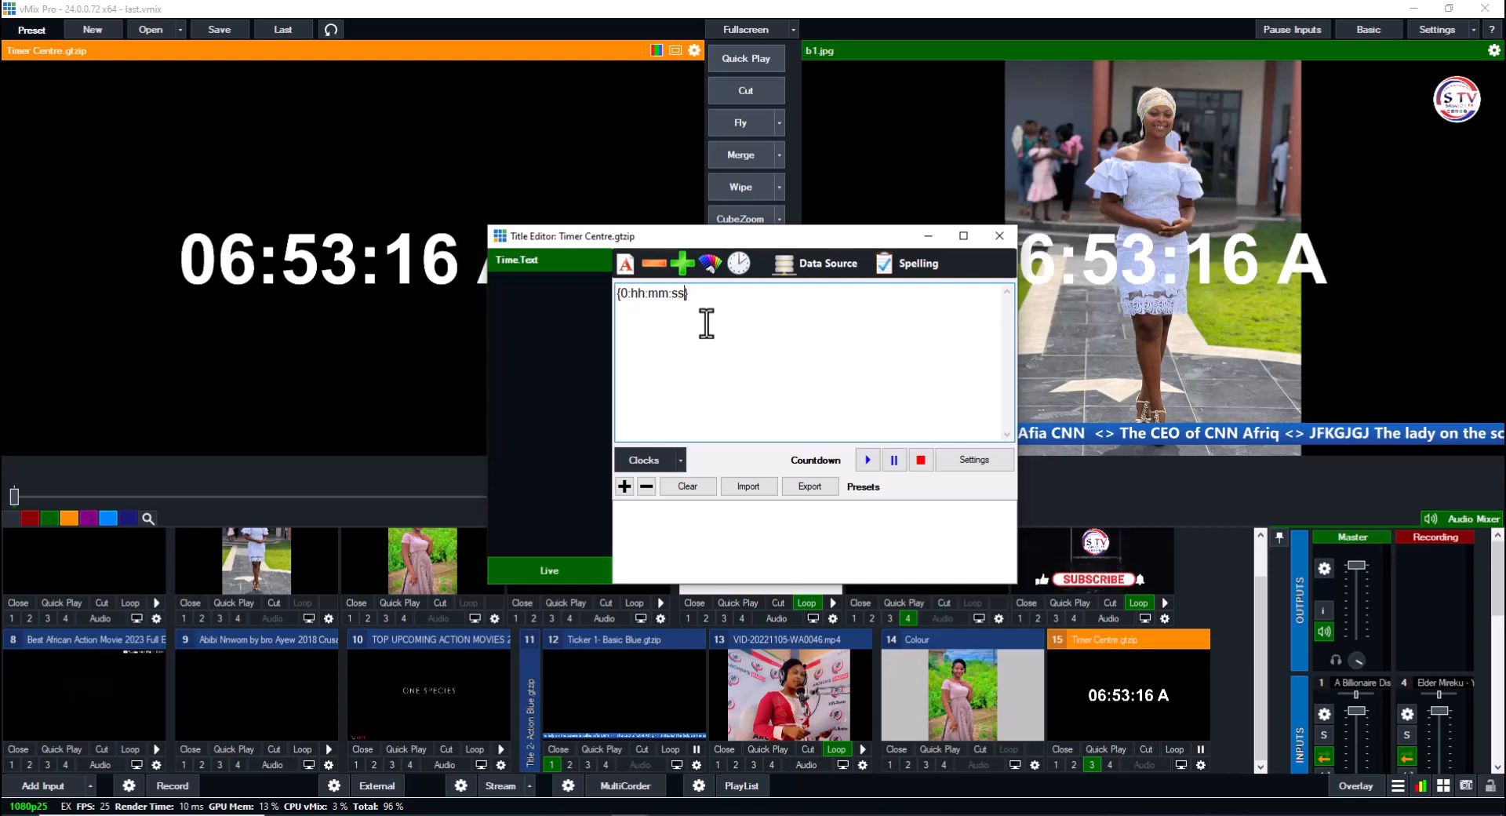
key("BackSpace")
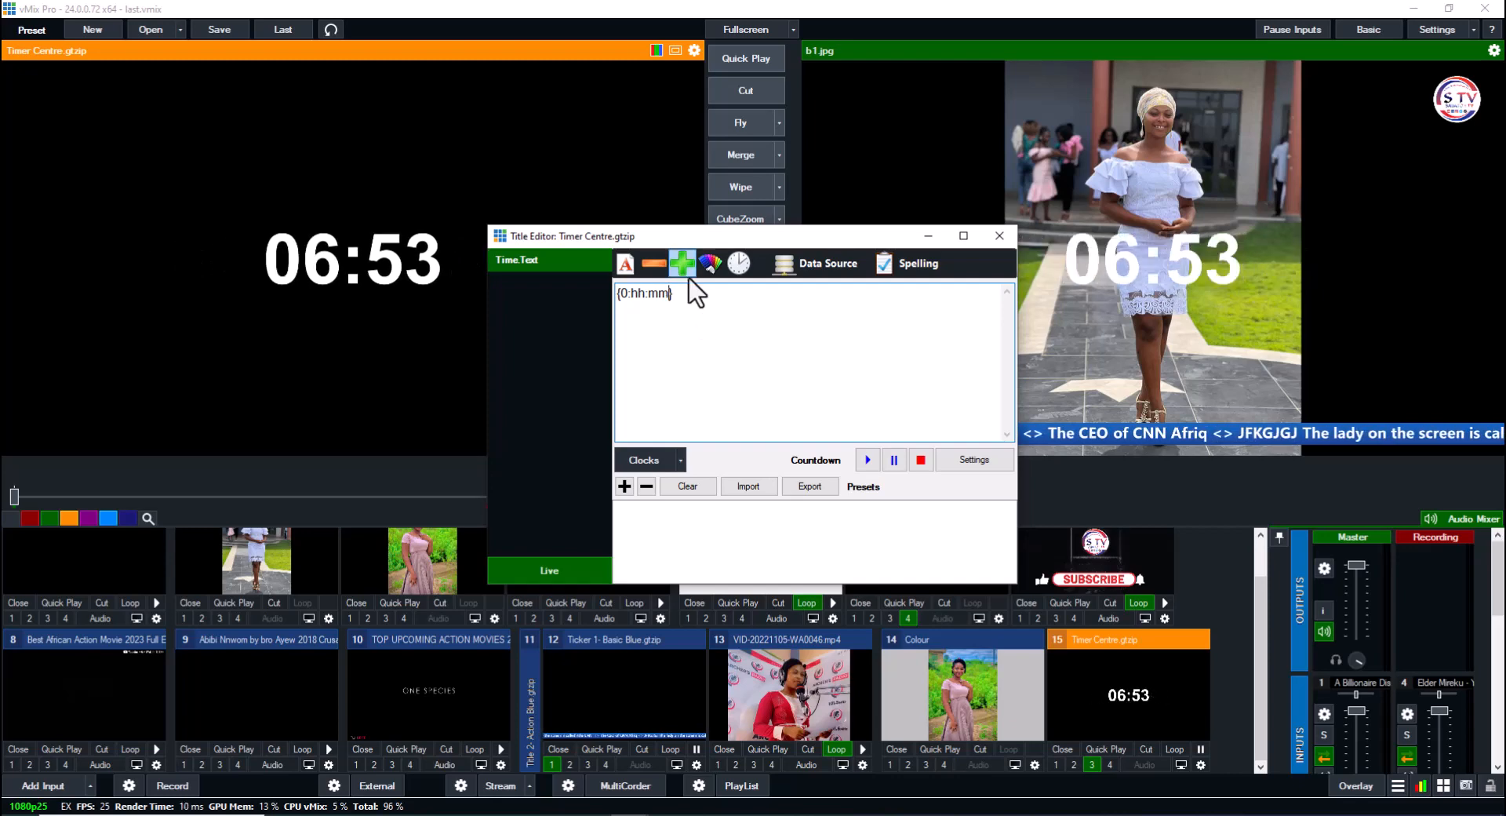
left_click(1000, 236)
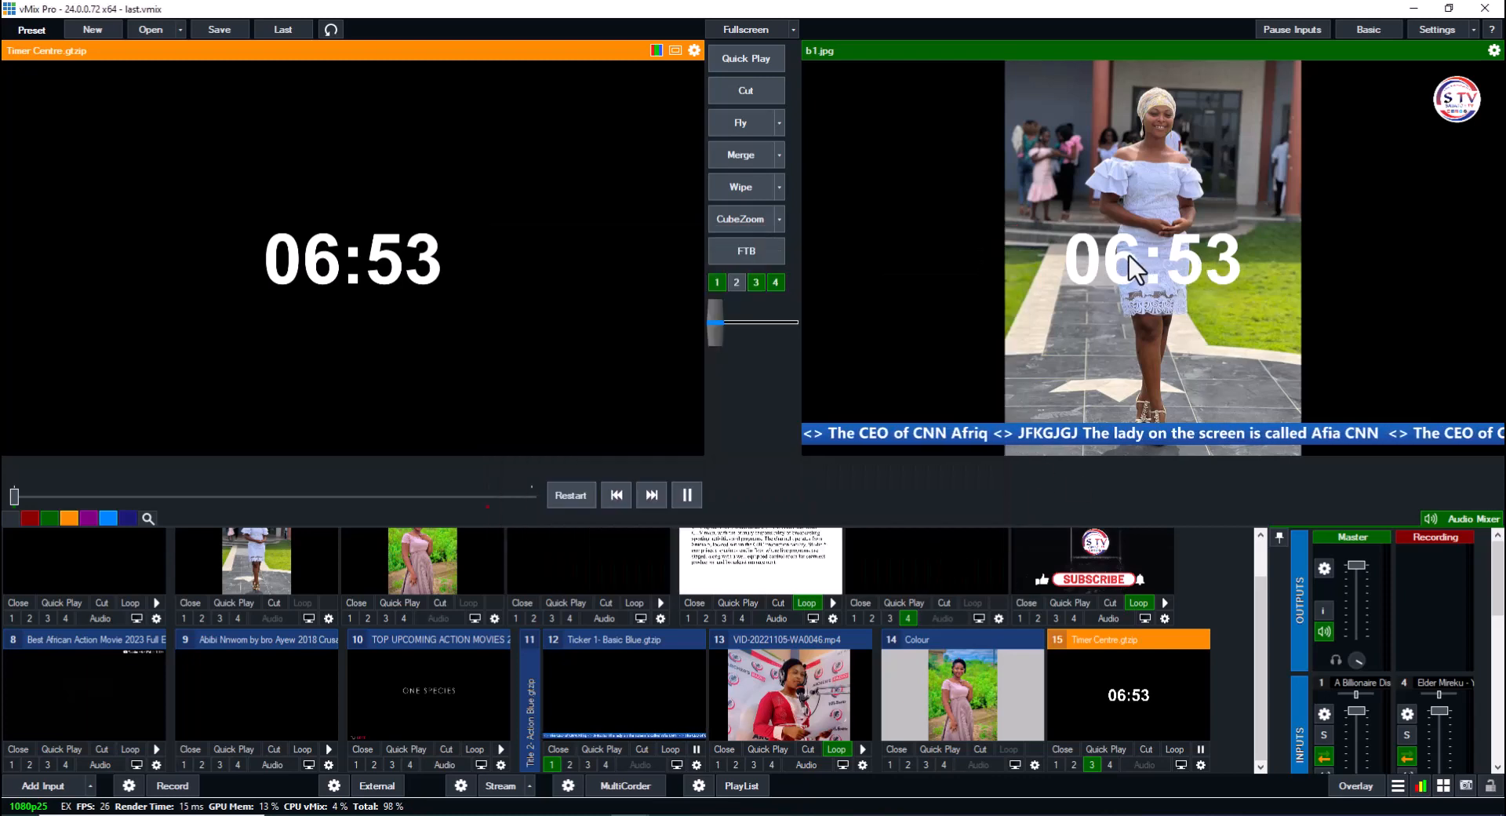
- Scale the Timer Centre input to a zoom of about 0.316, place it in the frame's lower-left corner just above the ticker, and close its settings
right_click(1118, 693)
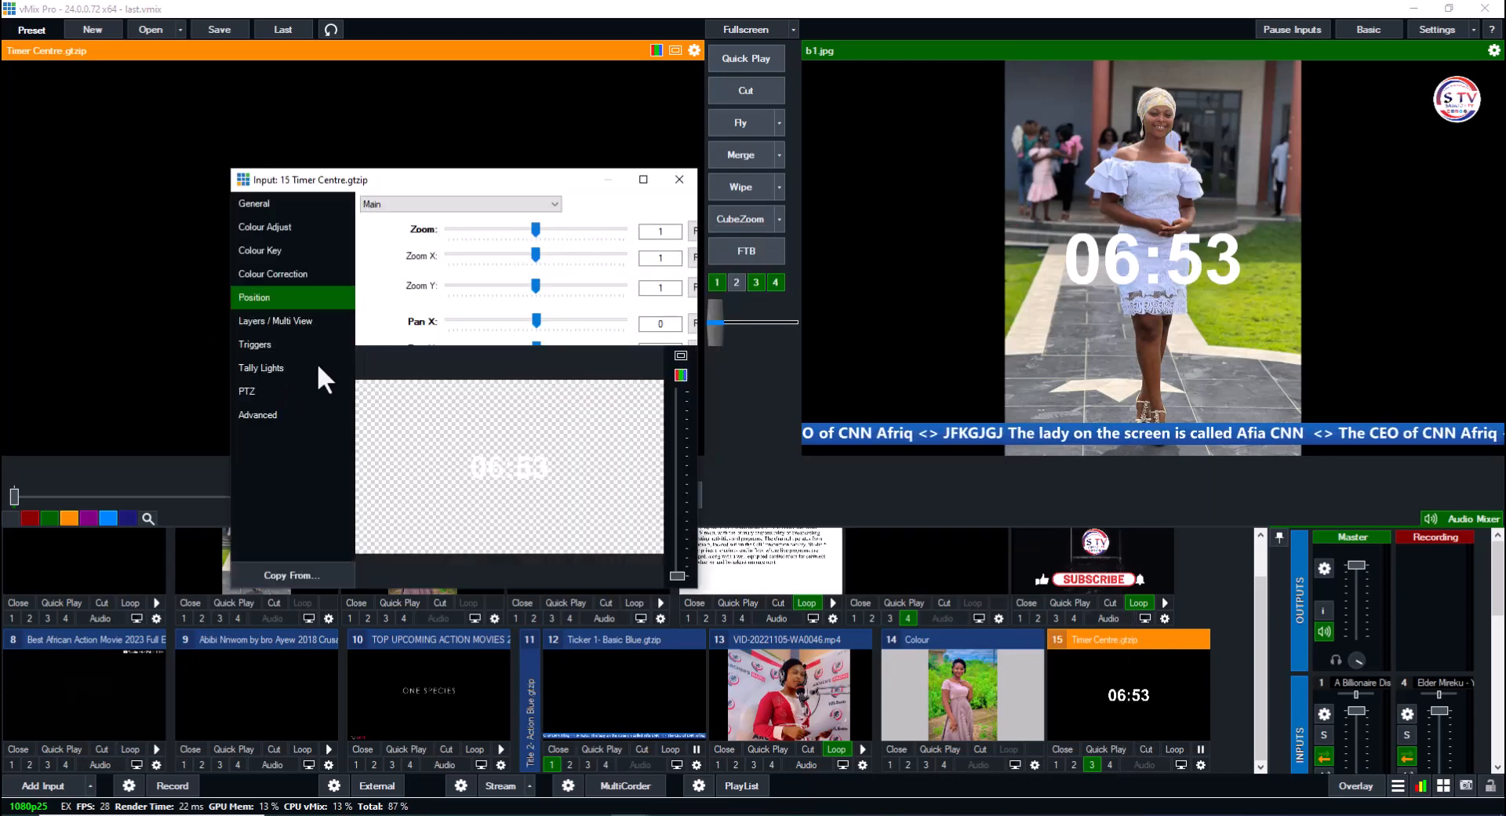
left_click_drag(521, 477, 426, 513)
left_click_drag(535, 228, 493, 233)
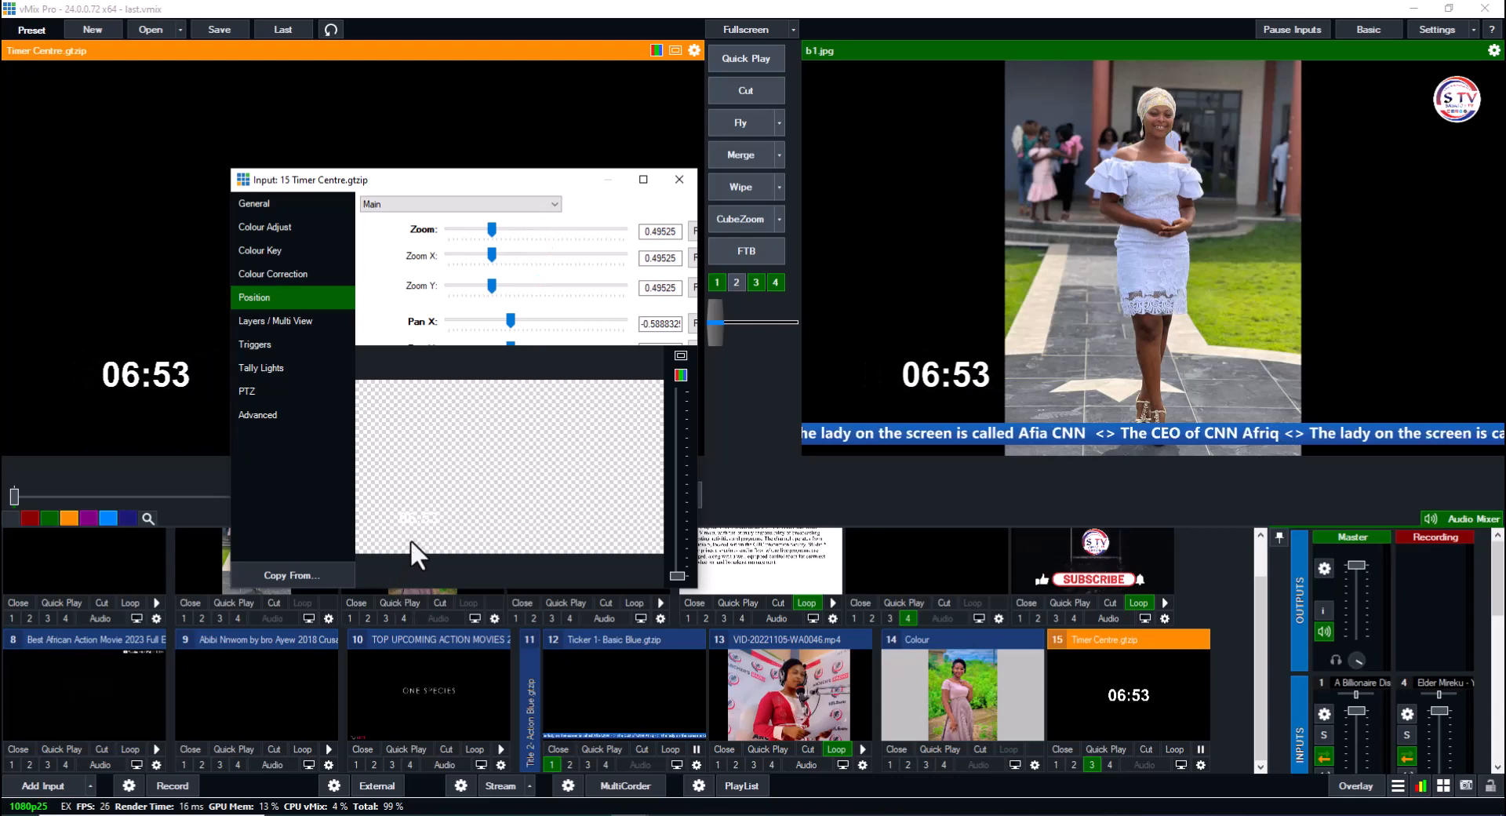
mouse_move(409, 526)
left_mouse_down()
mouse_move(361, 535)
mouse_move(409, 532)
left_mouse_up()
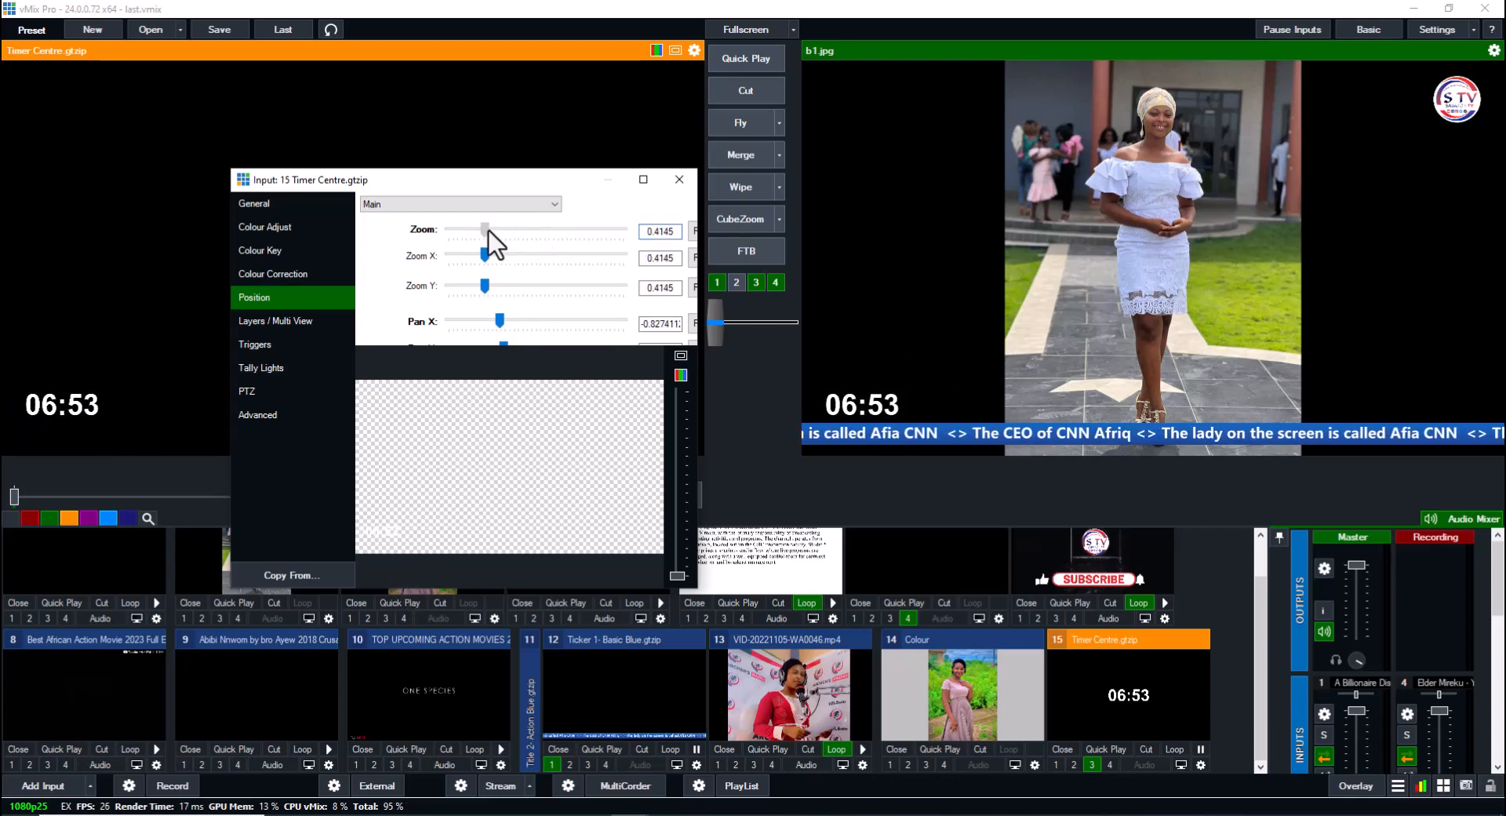
left_click_drag(491, 230, 479, 234)
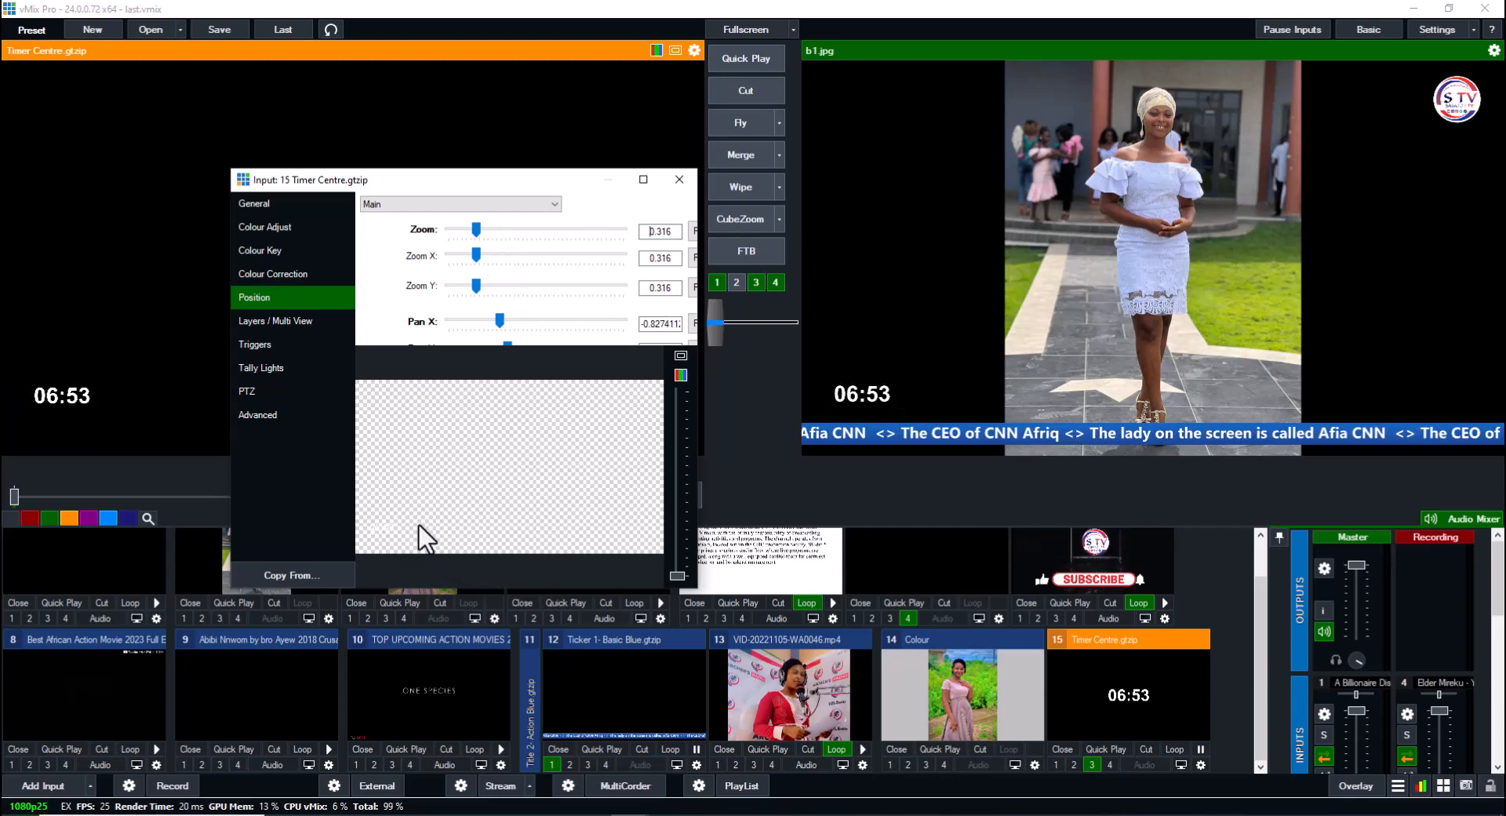
left_click_drag(418, 526, 408, 534)
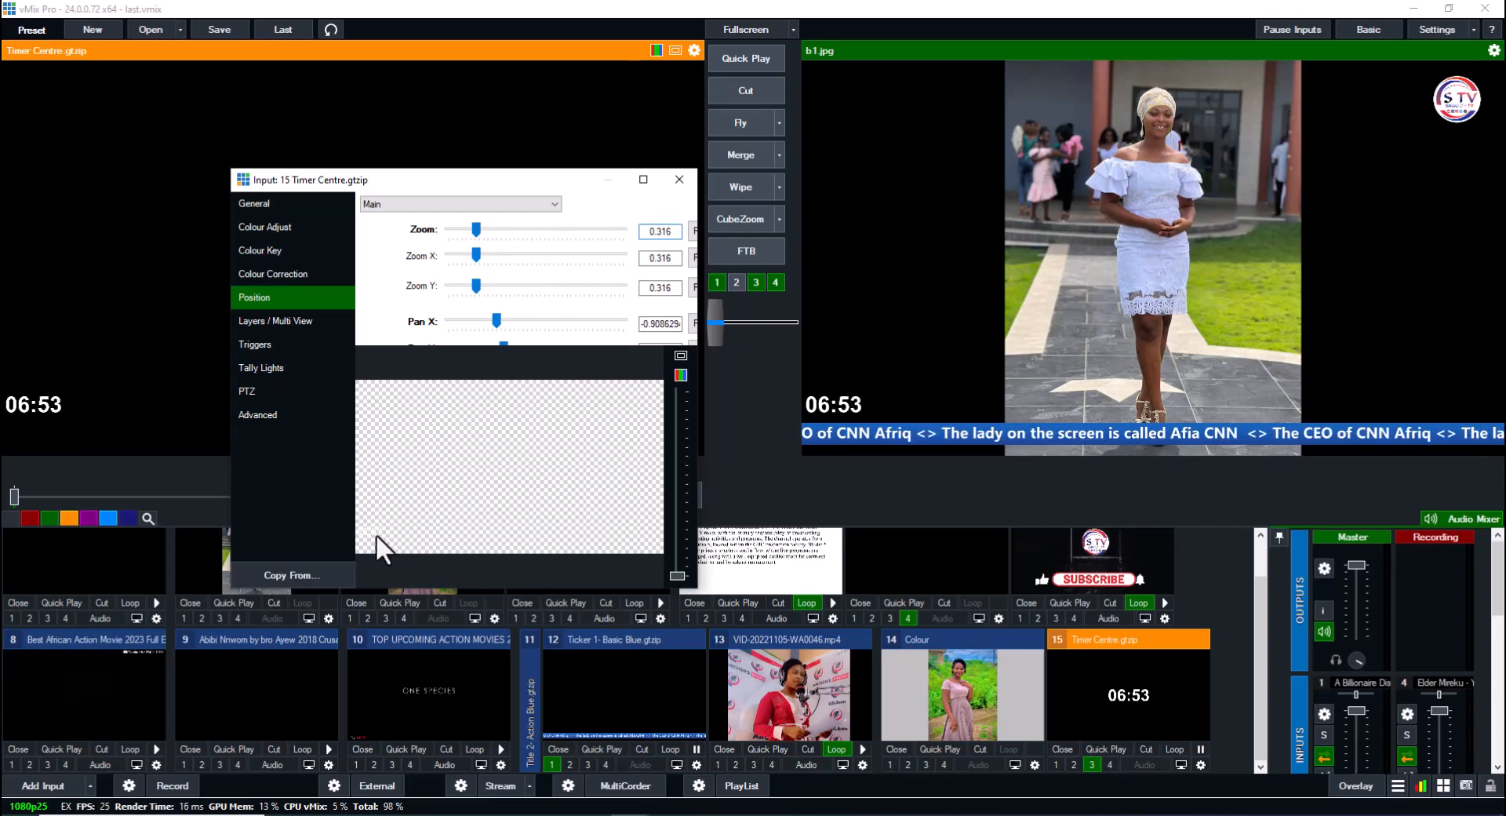
left_click_drag(377, 535, 382, 531)
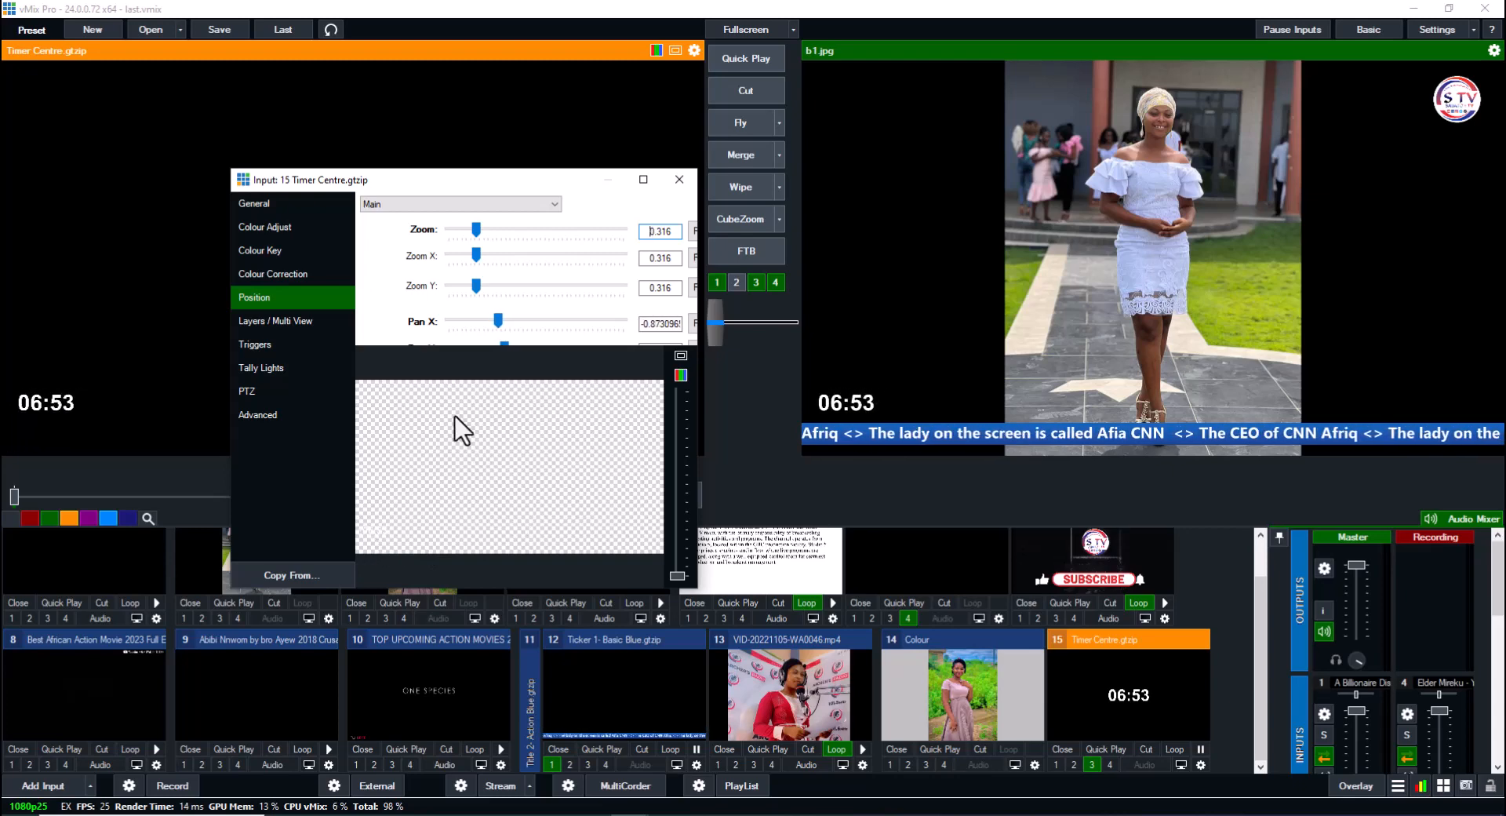
left_click(679, 179)
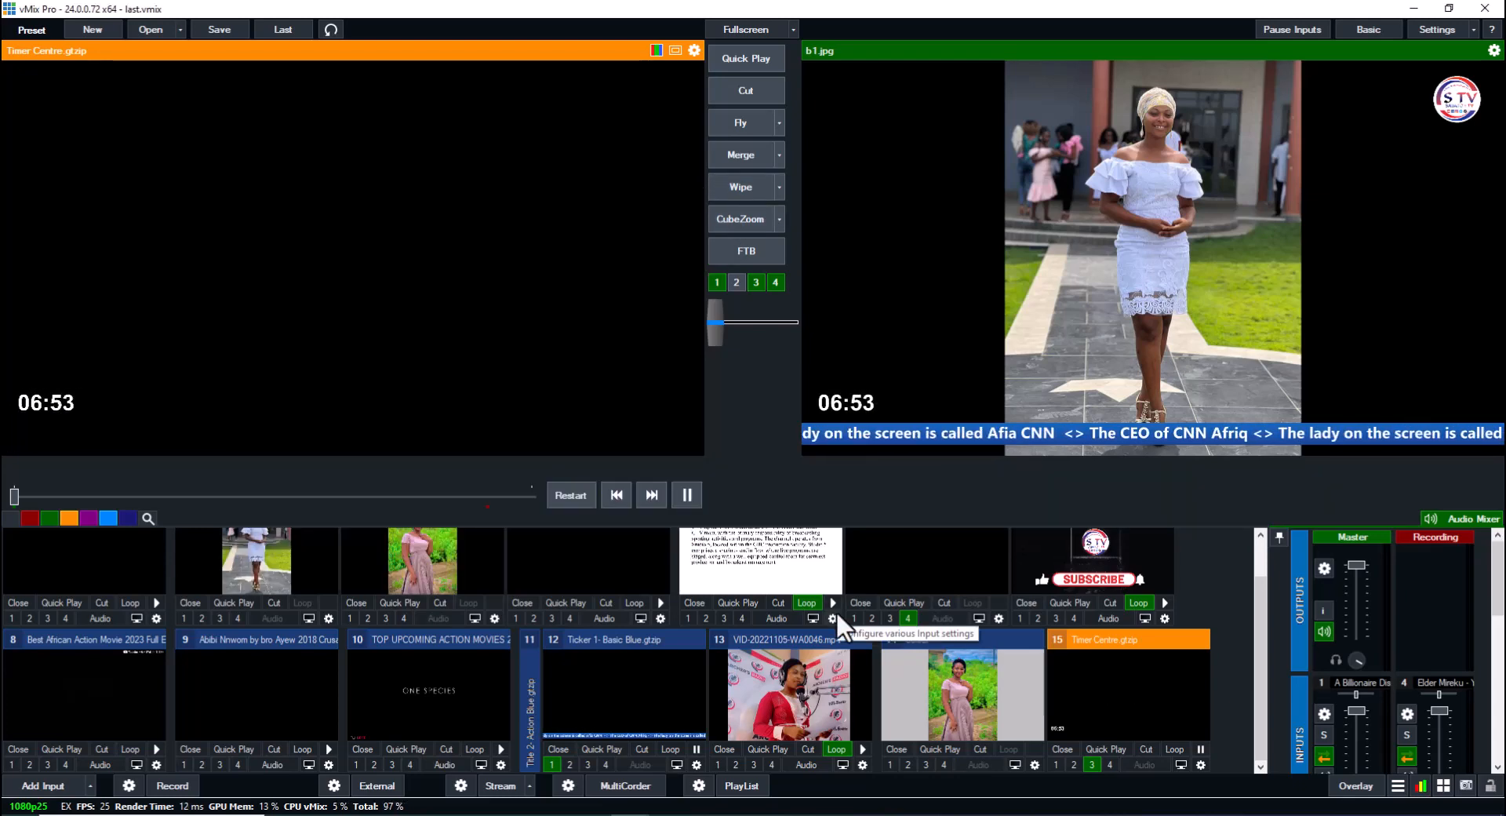